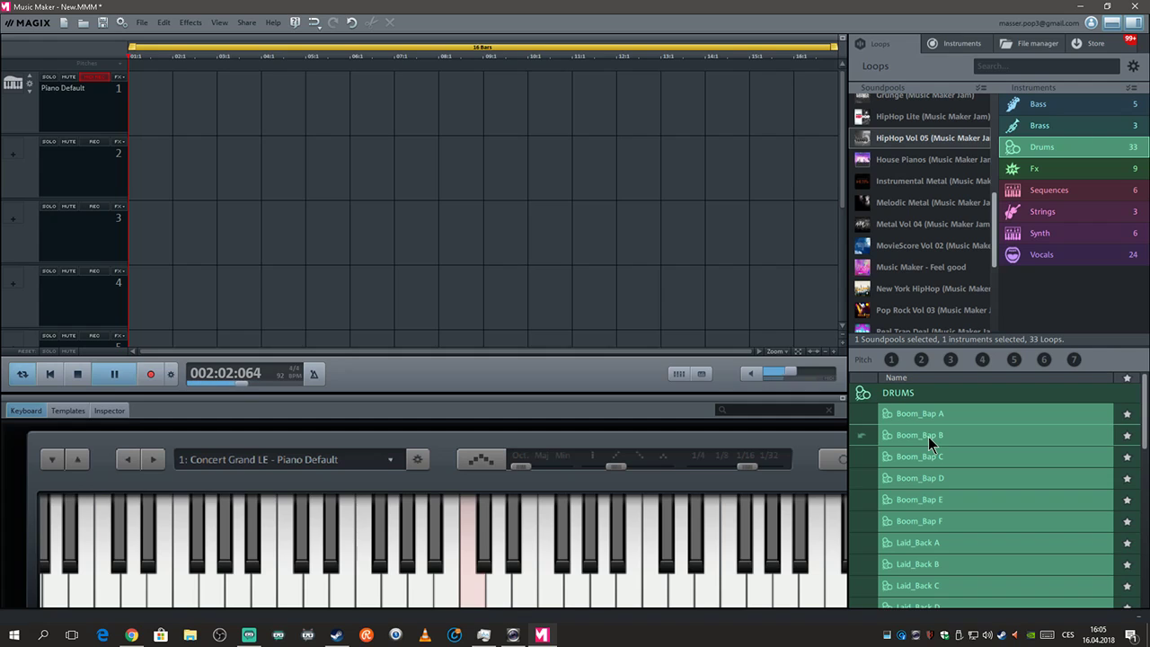
Audition the HipHop Vol 05 drum loops Boom_Bap D, Boom_Bap F and Laid_Back D, then stop playback.
click(935, 477)
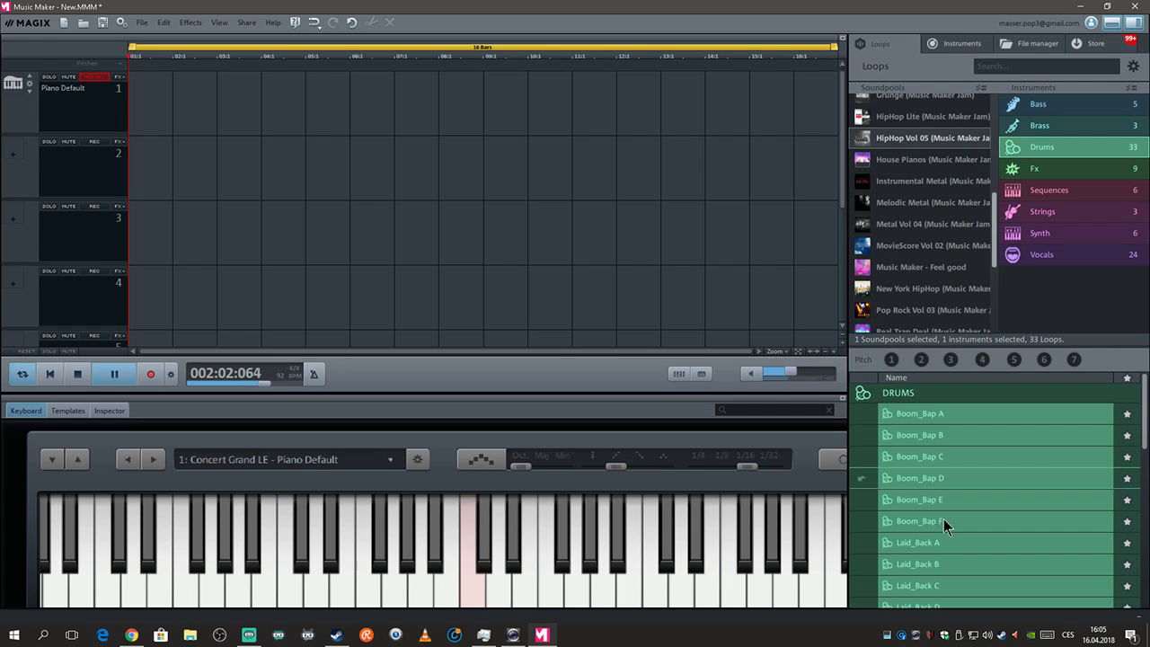
click(902, 526)
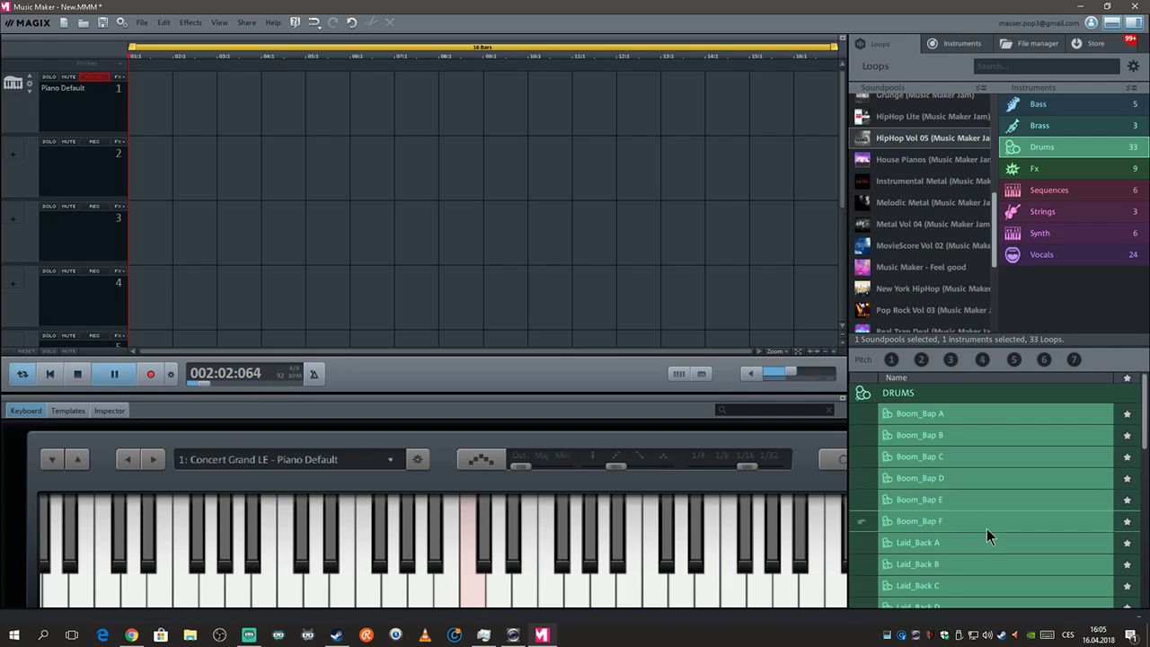
scroll(956, 552, down, 2)
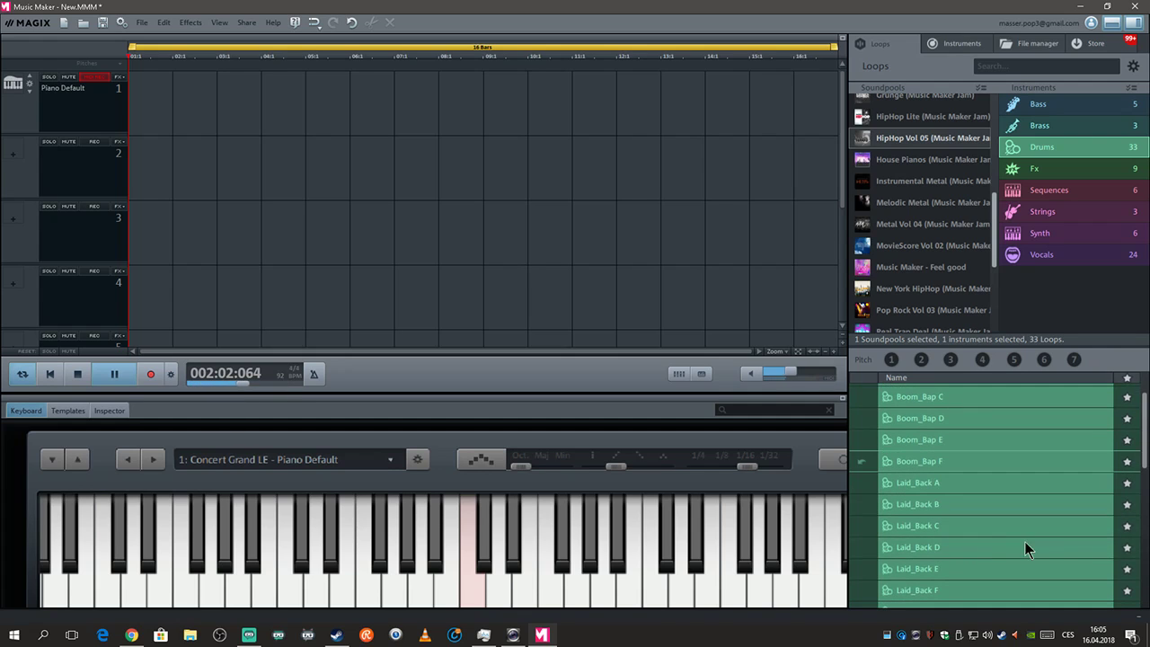
click(941, 548)
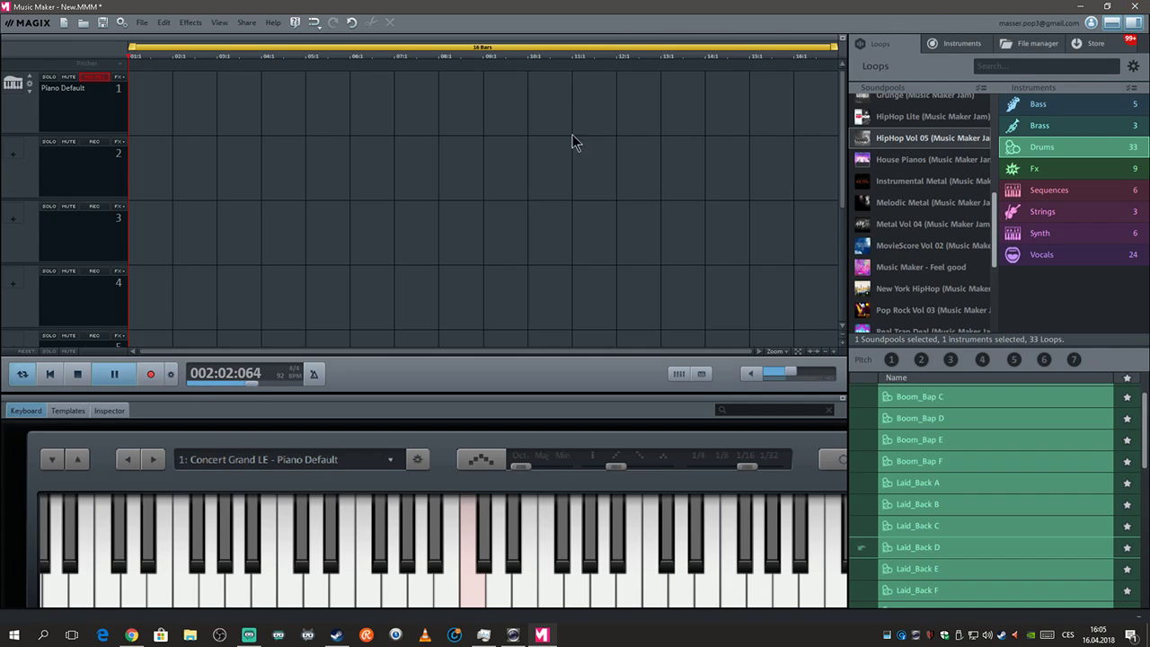
click(78, 374)
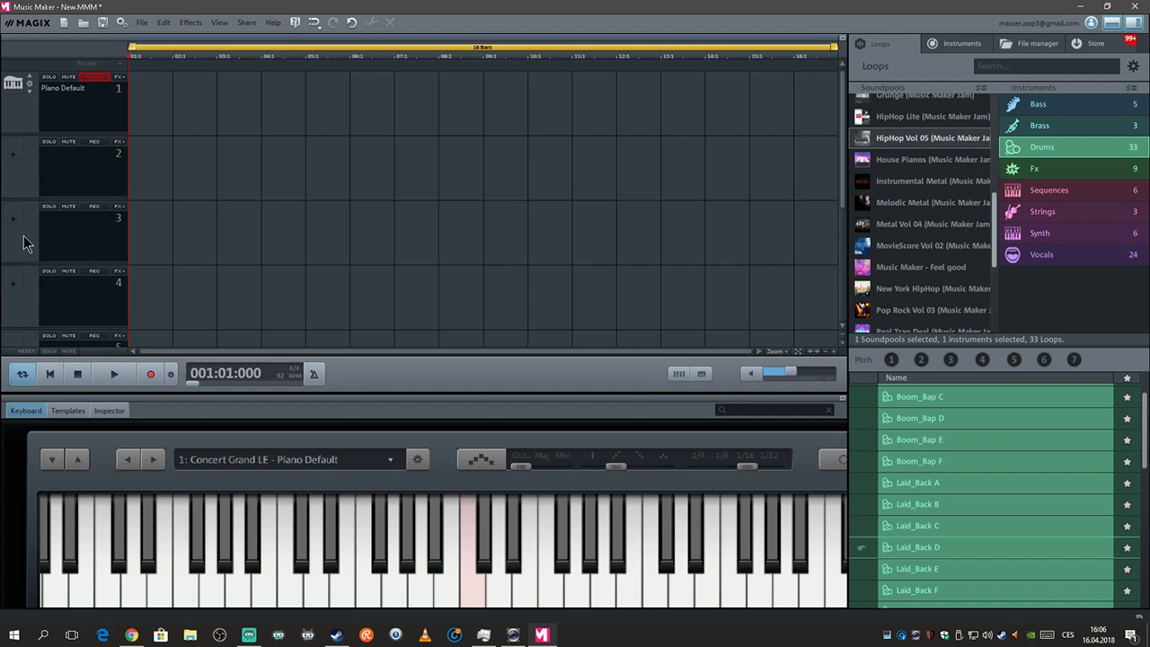
Play the arrangement while auditioning Laid_Back B, Boom_Bap D and Boom_Bap B against it, then stop playback.
click(120, 374)
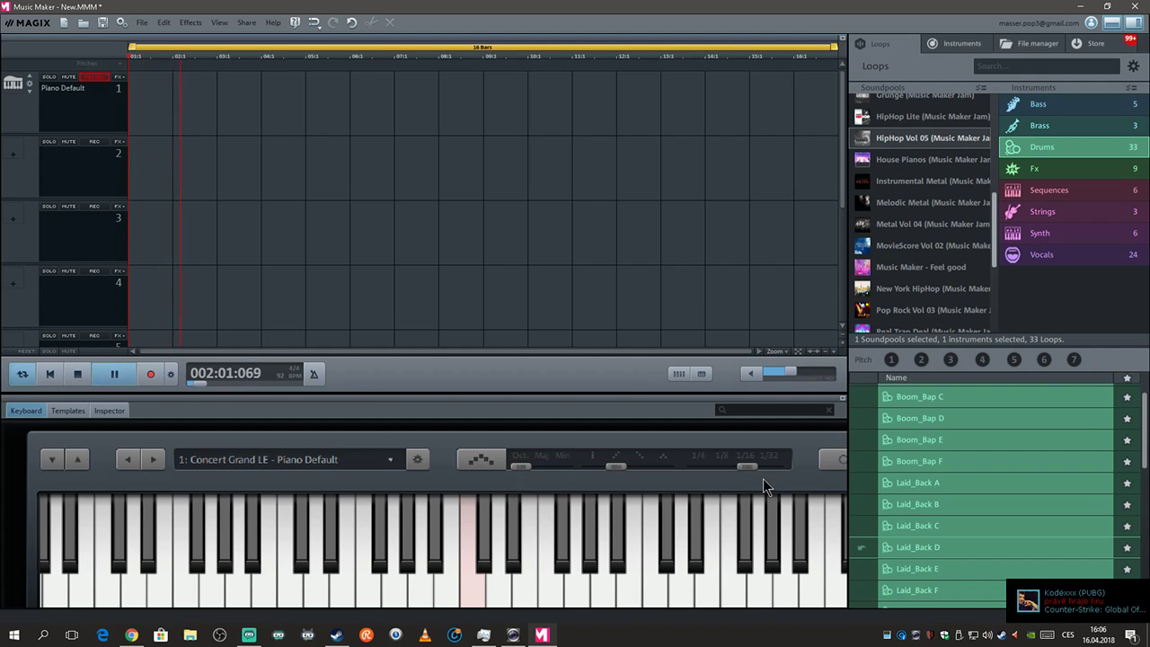
click(924, 504)
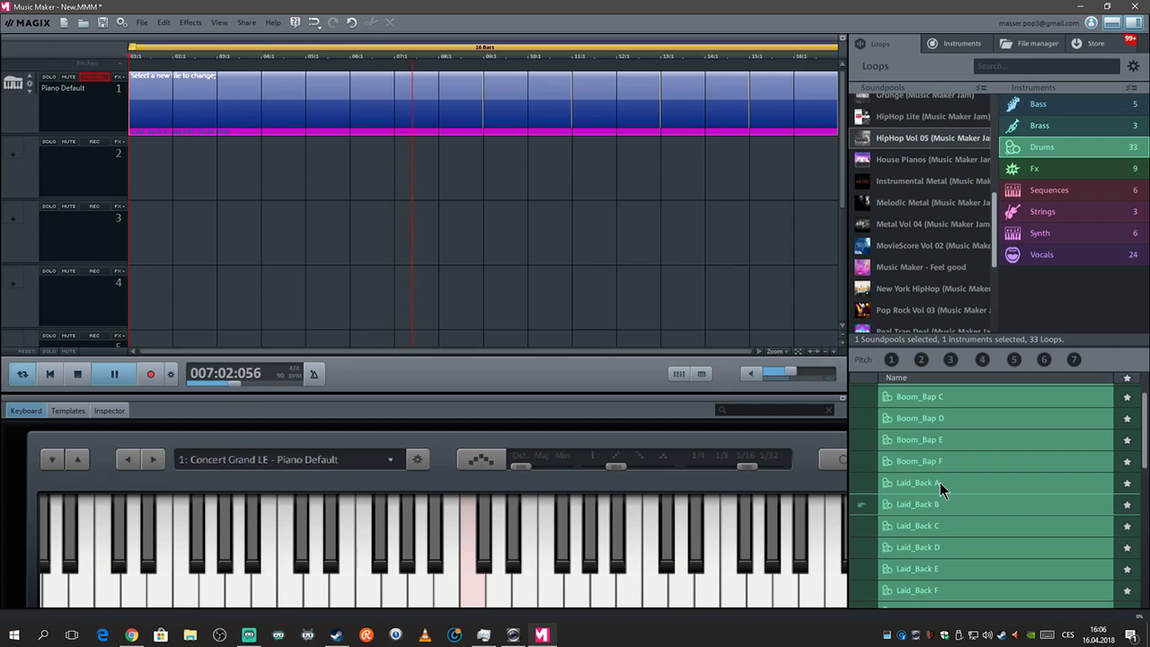
click(949, 419)
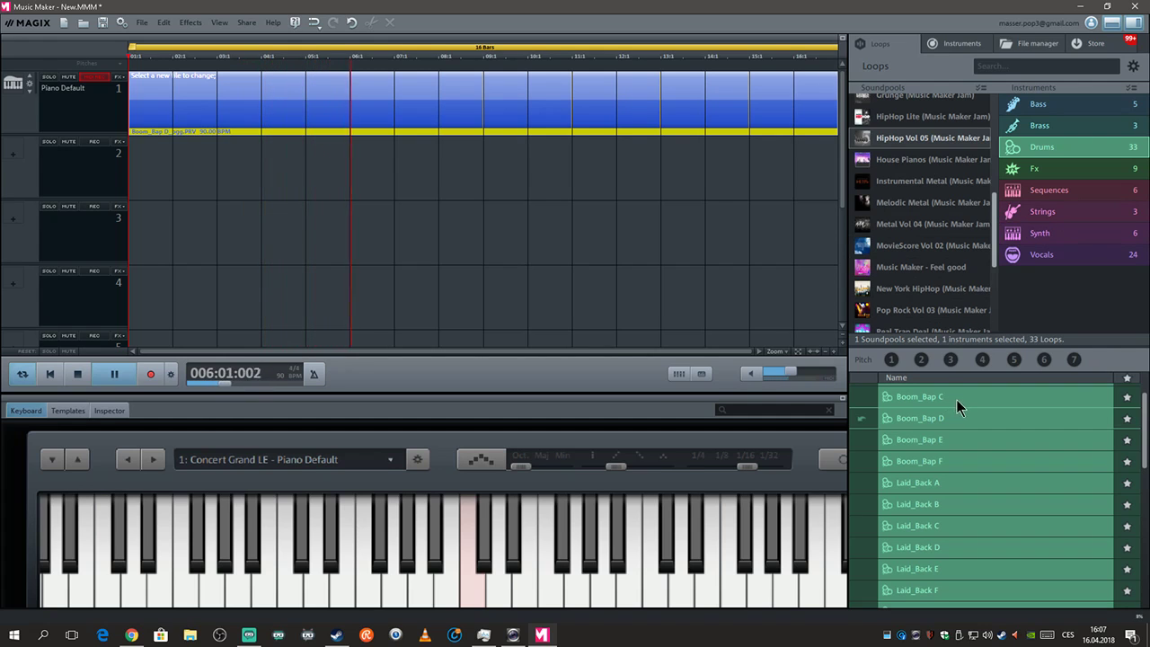
scroll(956, 401, up, 1)
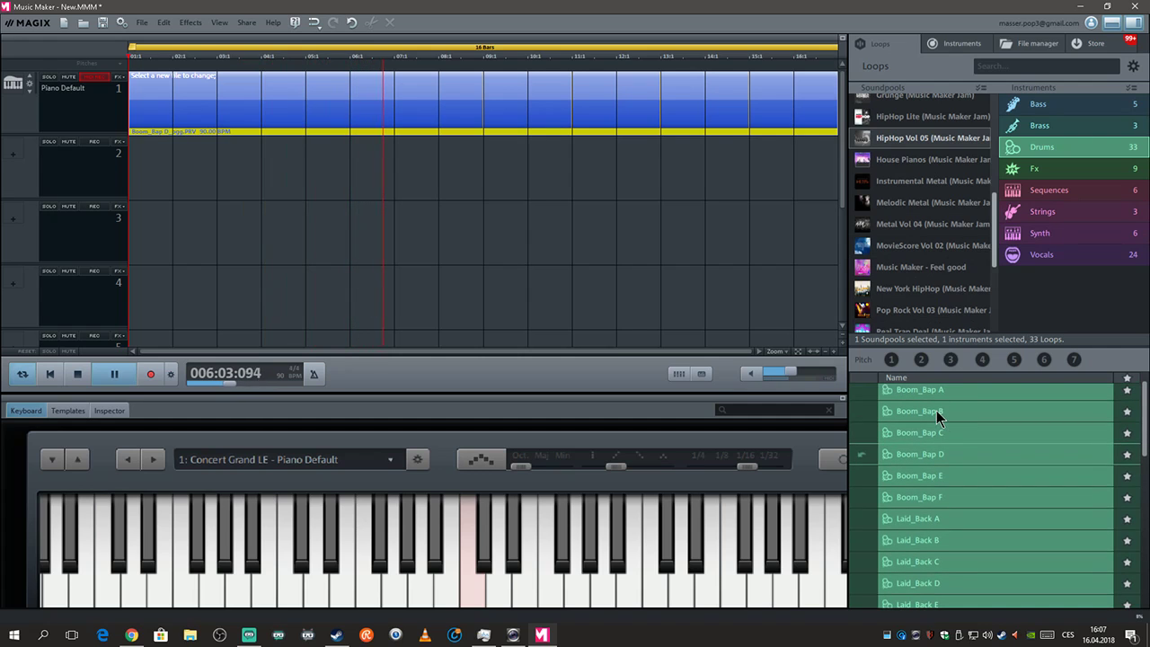
click(952, 411)
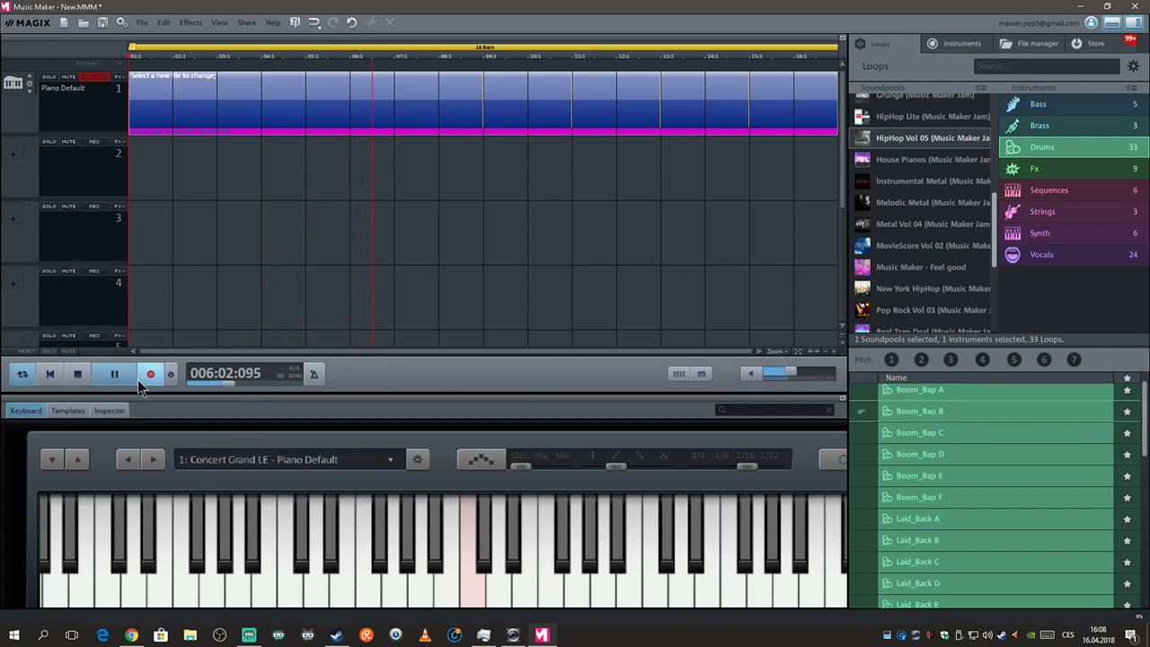
click(79, 374)
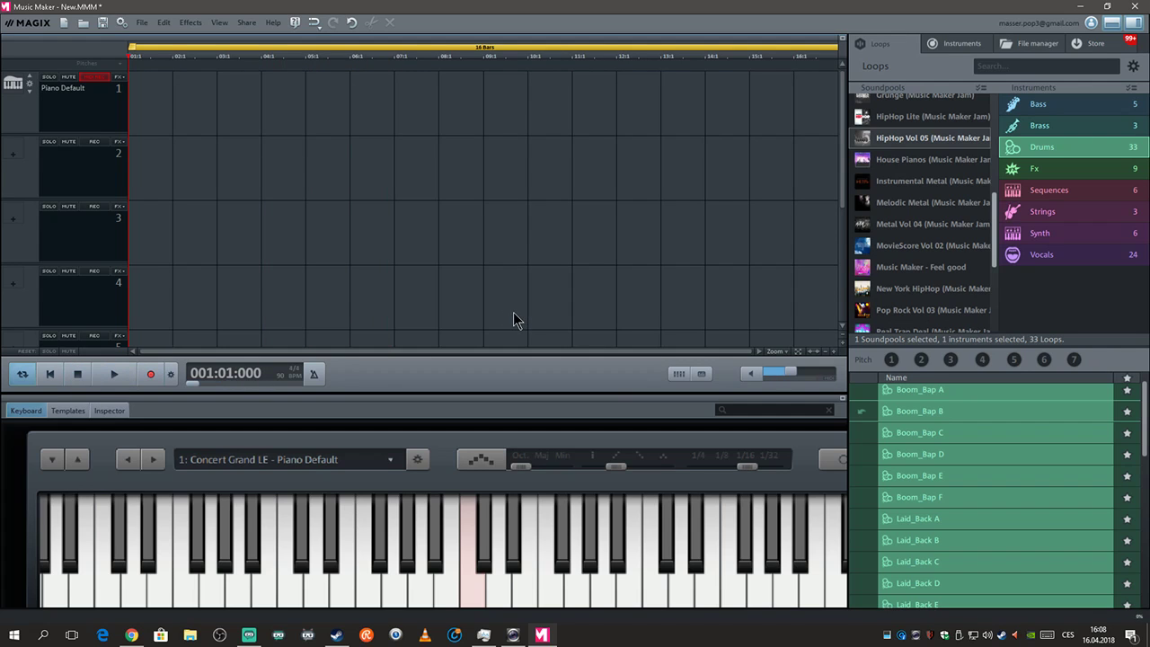
Audition the drum loops Laid_Back B, Laid_Back C, Laid_Back E and Laid_Back F.
click(964, 538)
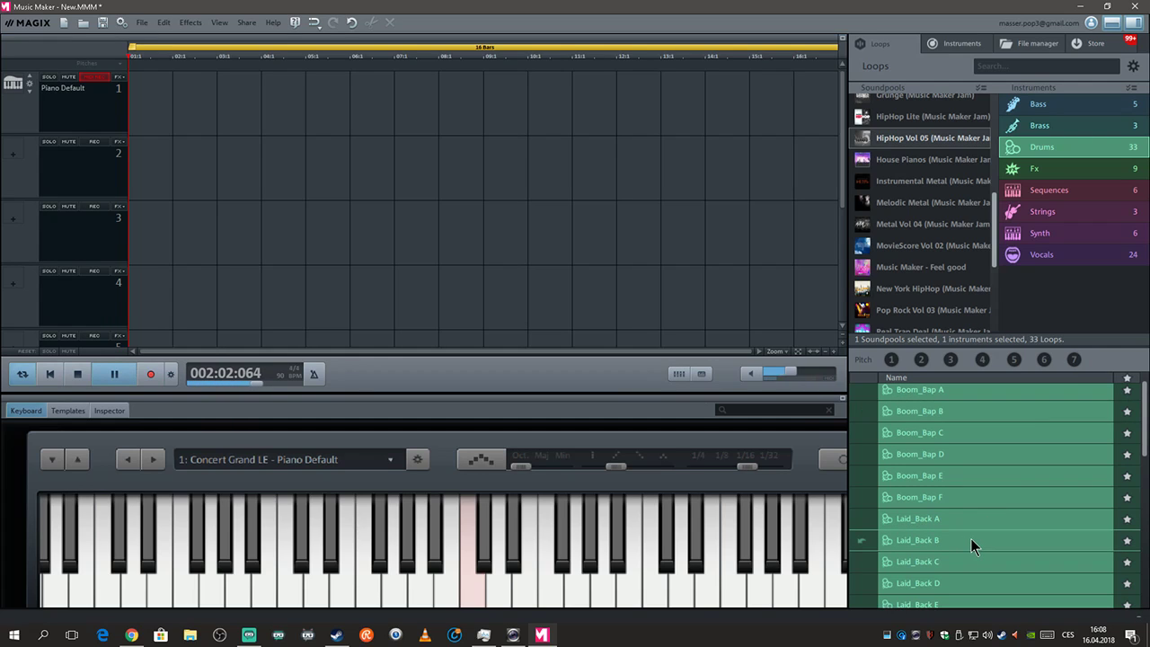
click(943, 562)
scroll(965, 560, down, 1)
scroll(965, 561, down, 2)
click(945, 559)
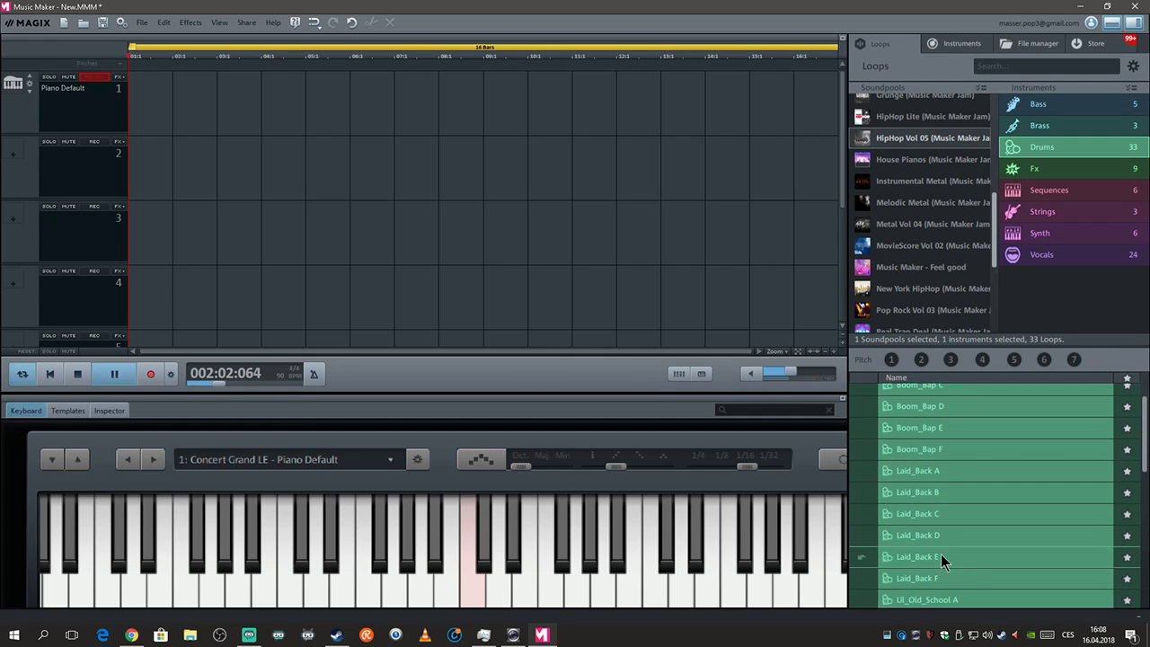
scroll(942, 557, down, 2)
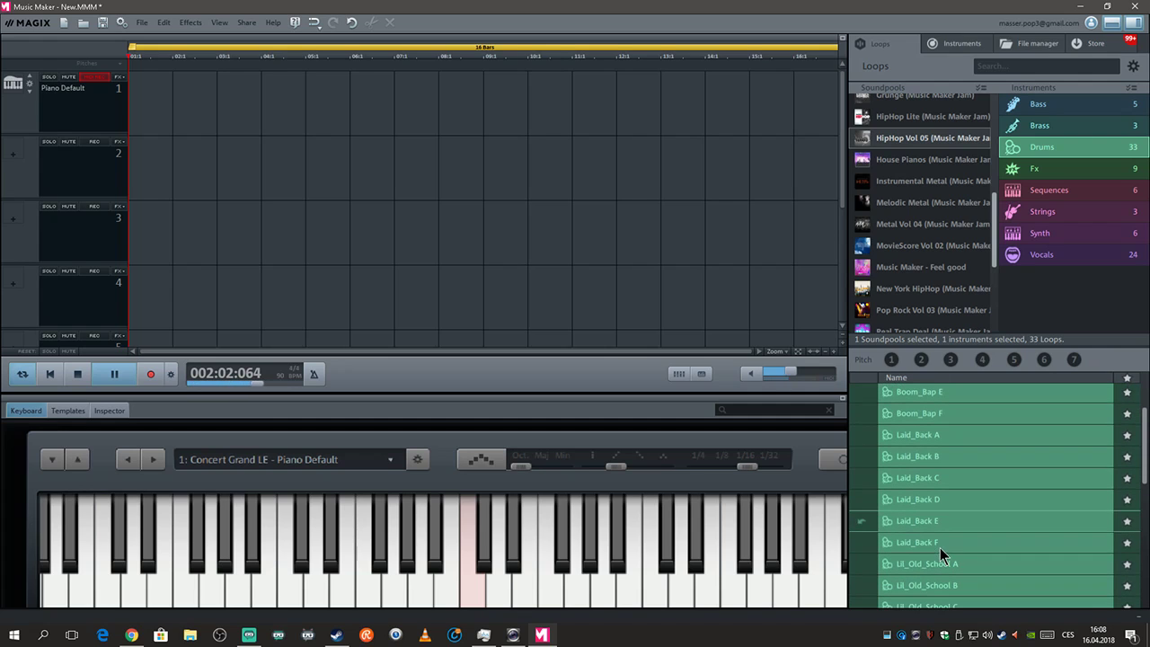
click(940, 542)
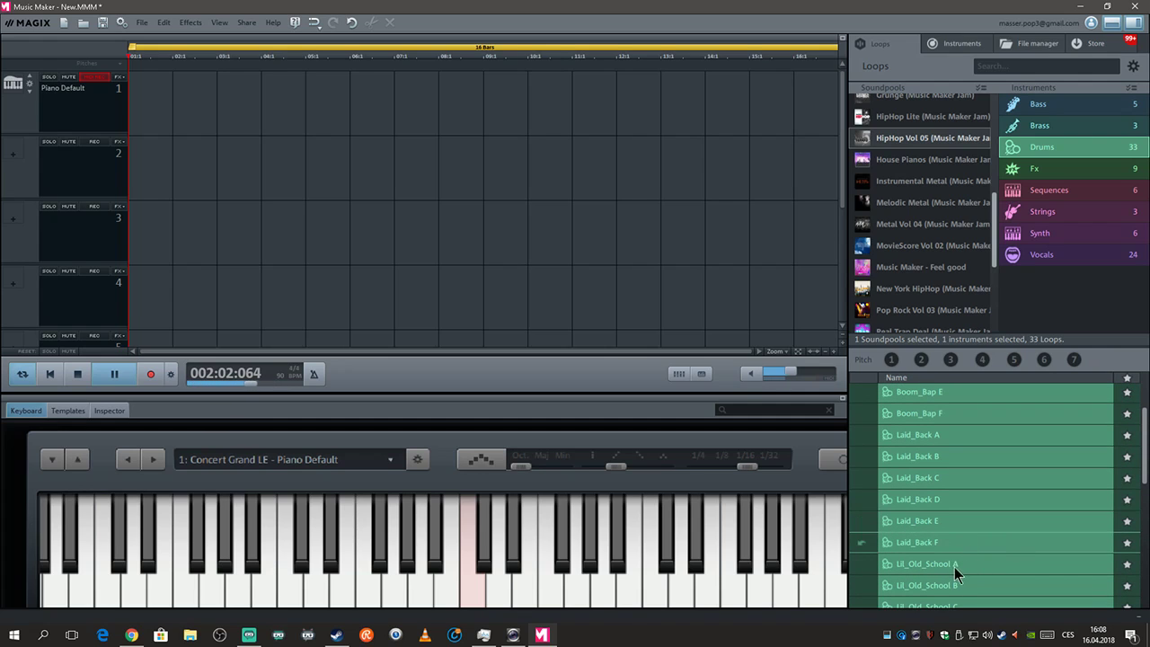
Audition the drum loops Lil_Old_School A, C, E and G.
scroll(997, 537, down, 1)
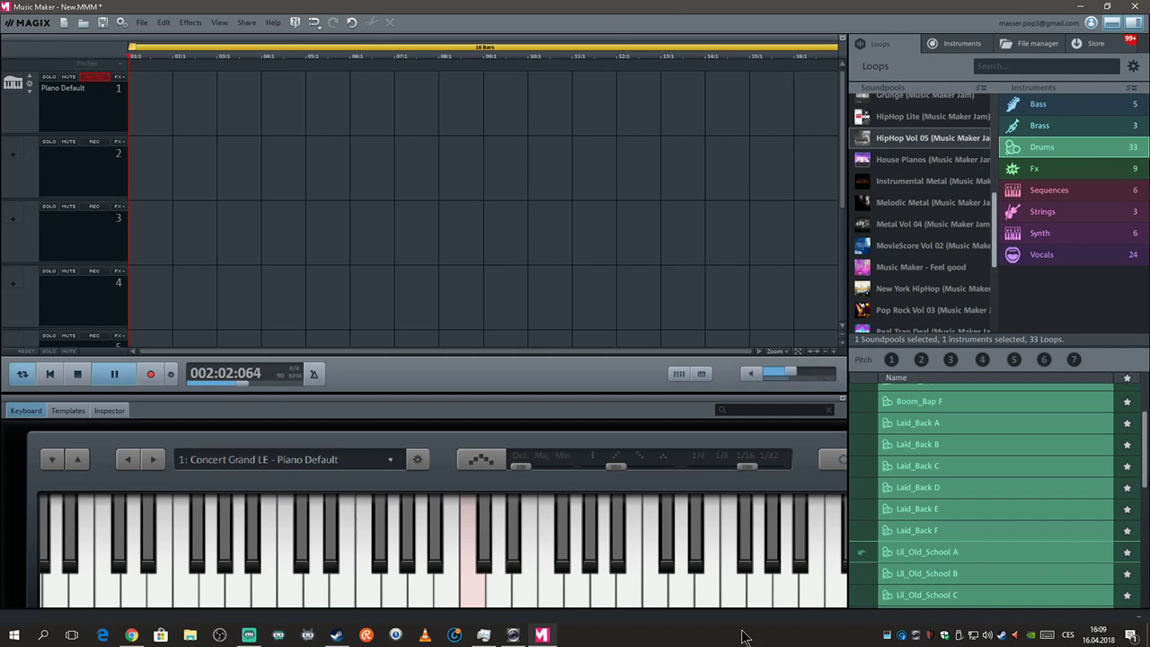
scroll(911, 570, down, 1)
click(953, 574)
scroll(955, 582, down, 2)
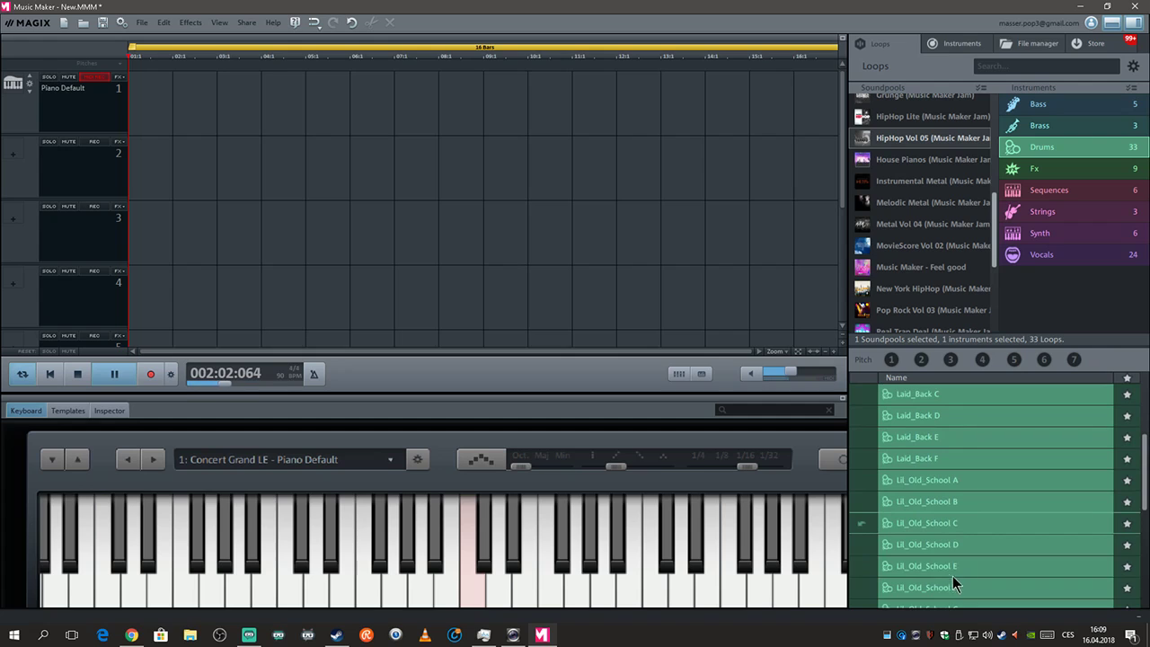
click(939, 570)
scroll(987, 582, down, 3)
click(957, 572)
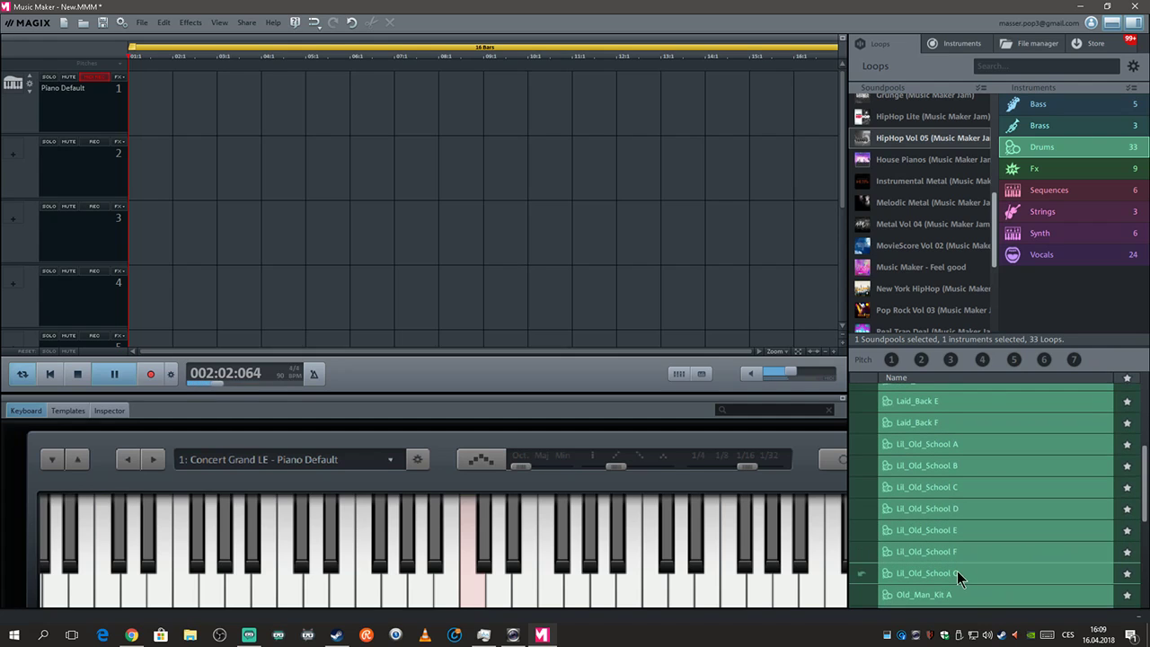
Audition the drum loops Old_Man_Kit A, C, D and F.
scroll(1047, 562, down, 1)
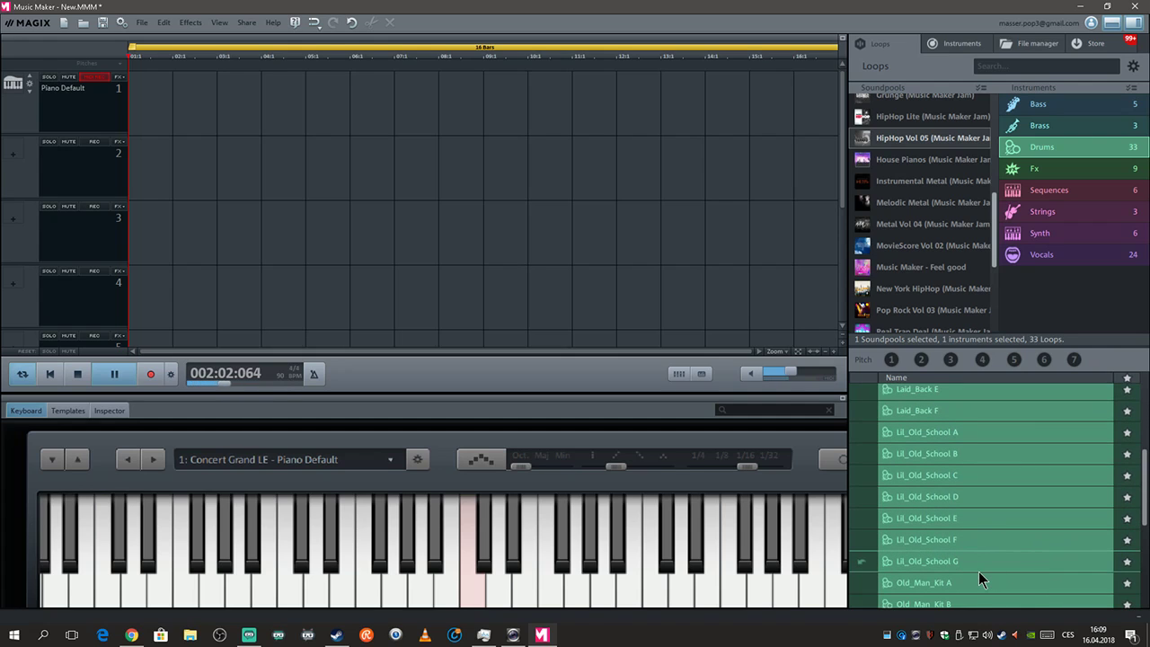
scroll(978, 571, down, 1)
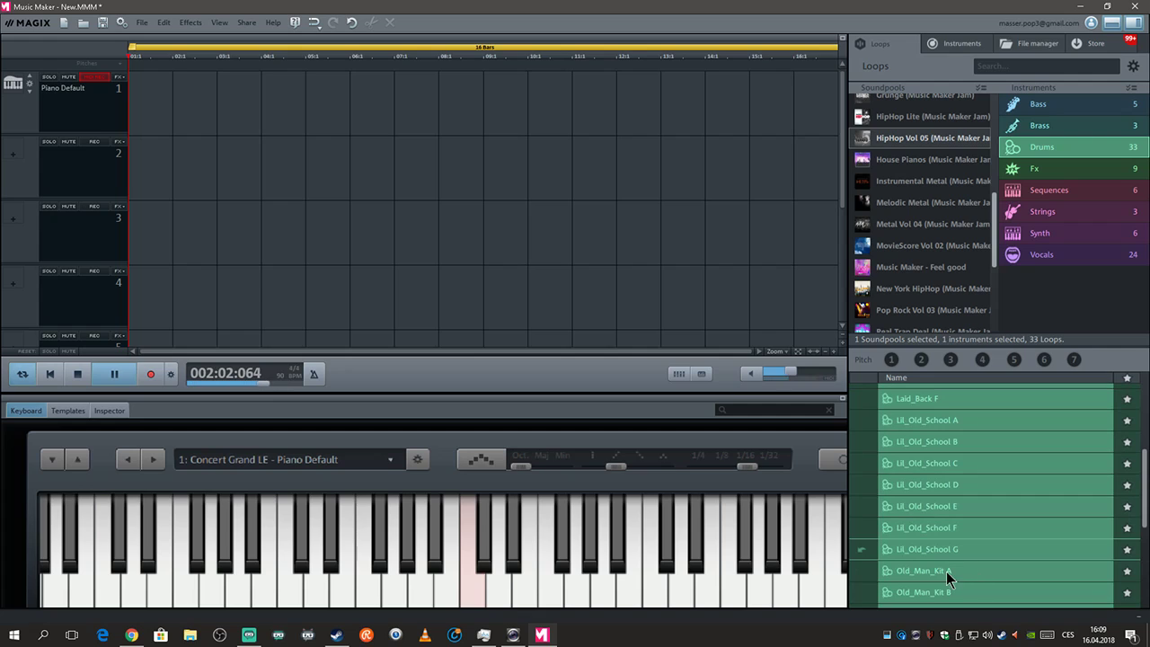
click(944, 574)
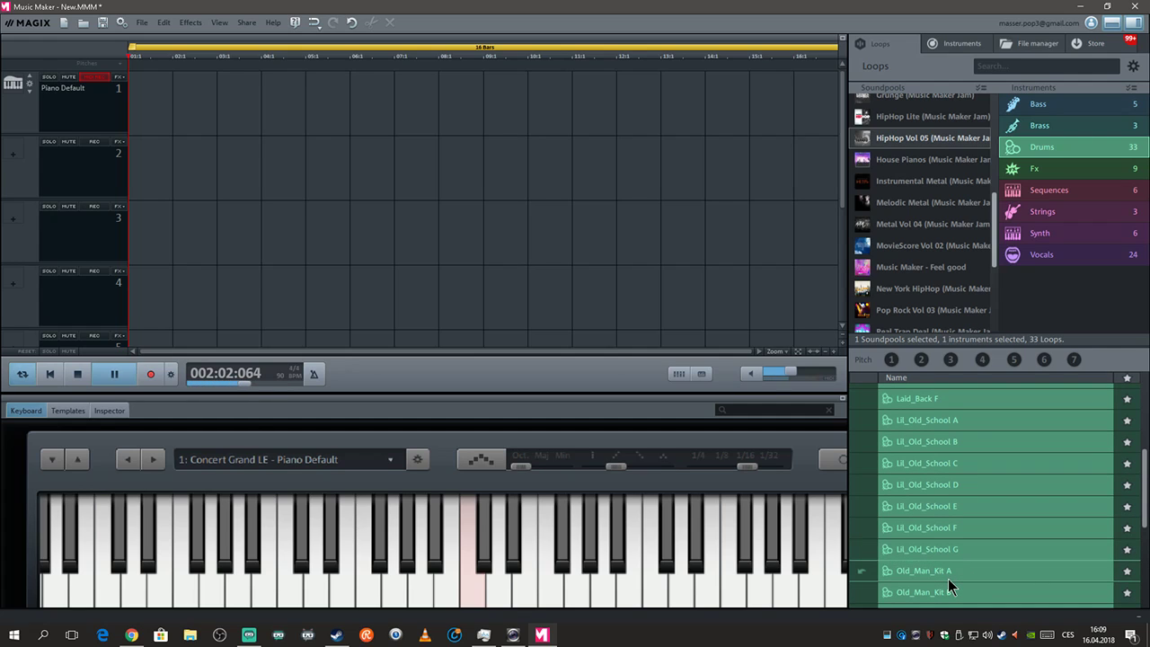
scroll(949, 580, down, 5)
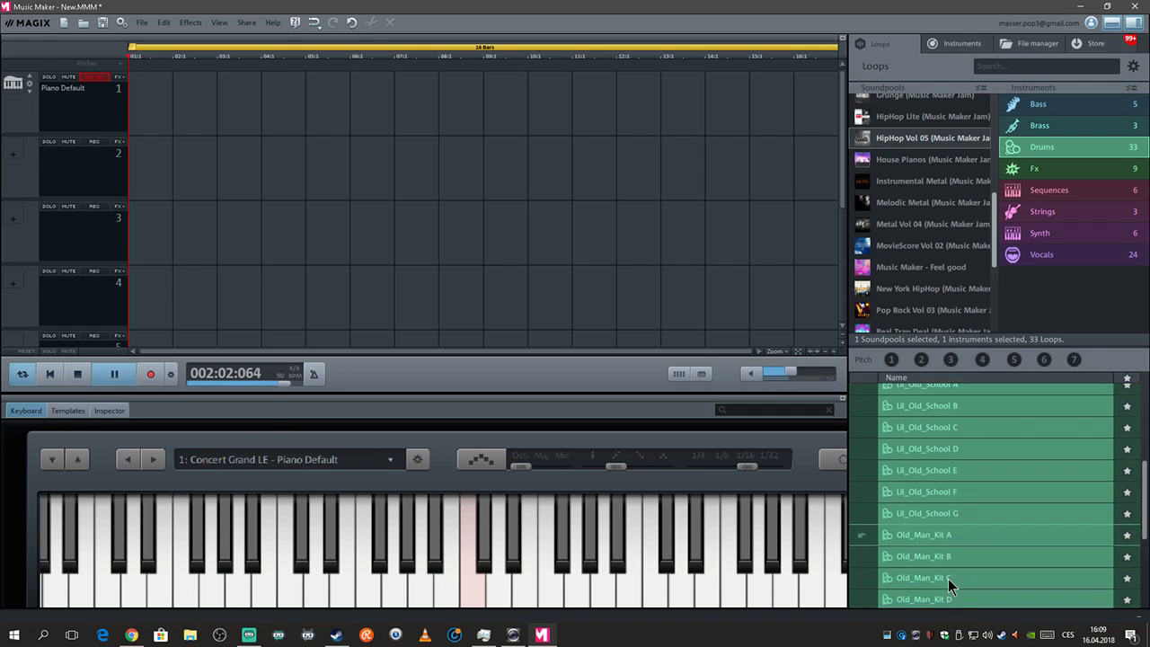
click(949, 580)
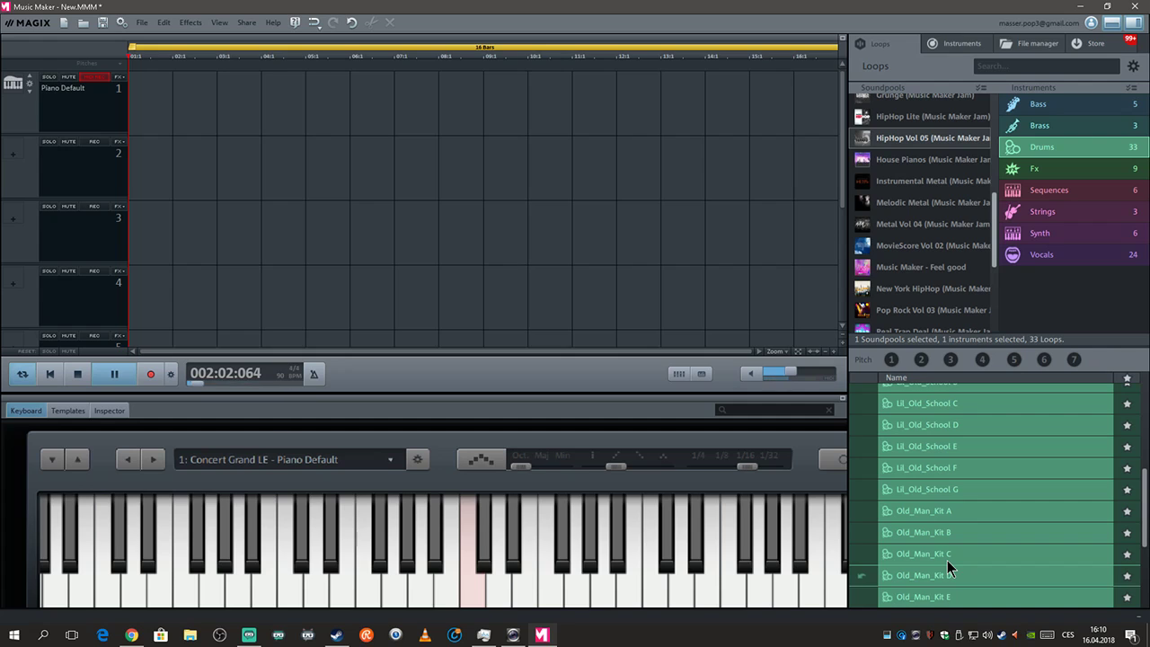
scroll(1022, 530, down, 2)
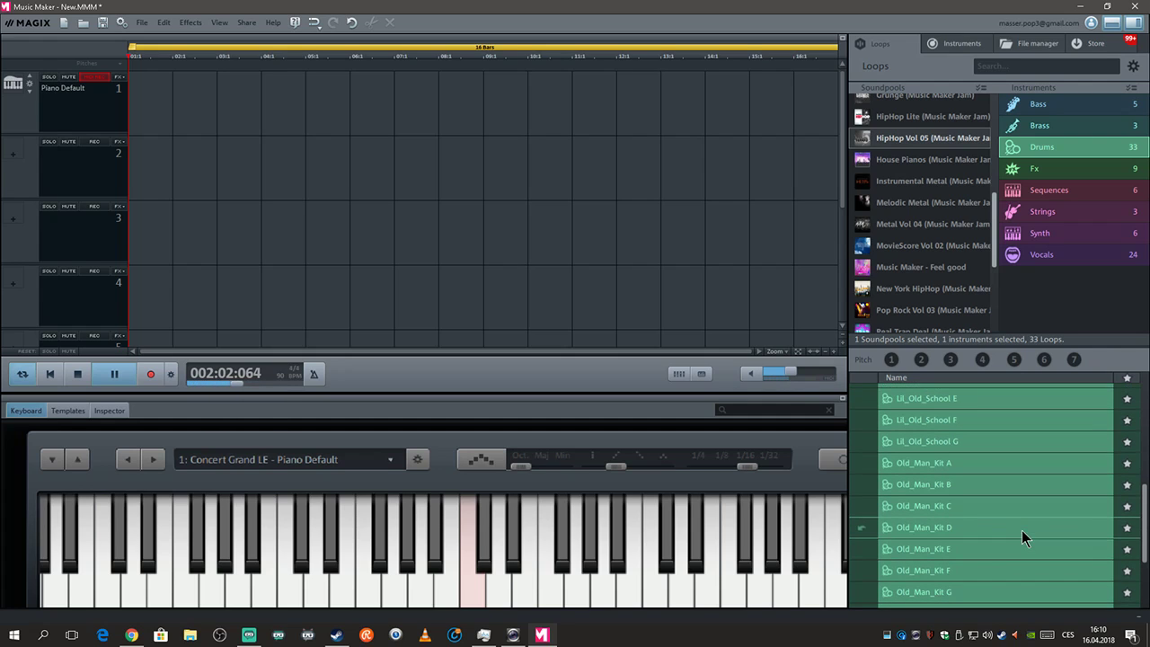
click(938, 572)
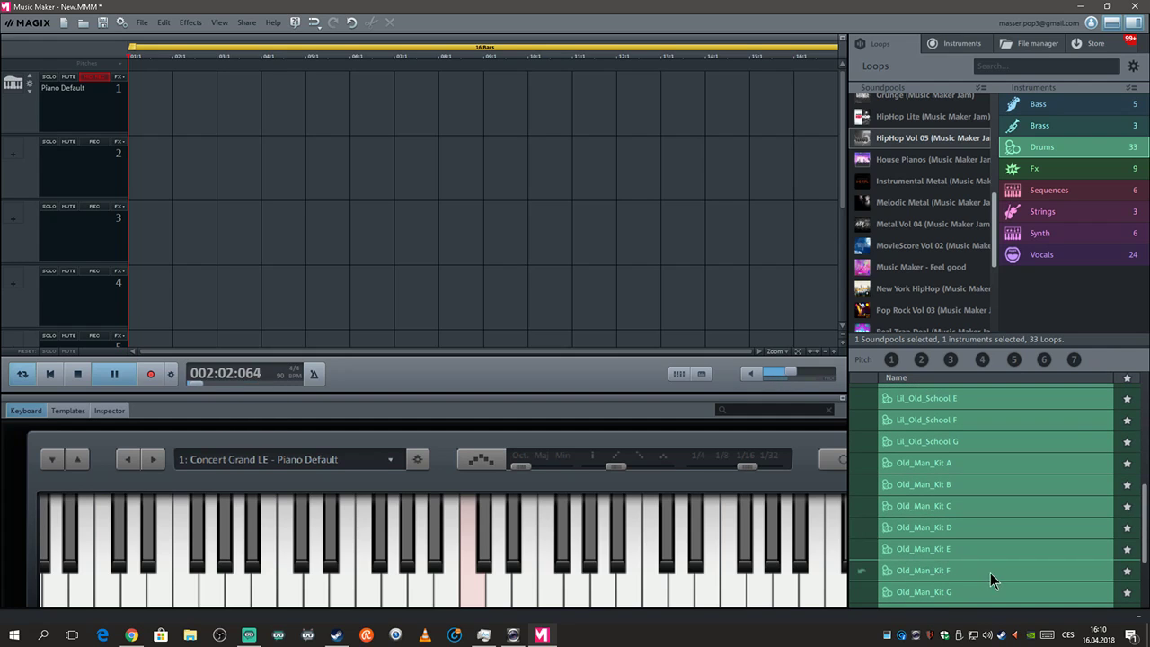
Show the Sequences loops of HipHop Vol 05 and audition Analog, Deck, Digi_Let, Epic, Phase and Seq_Attack.
click(1058, 190)
click(925, 414)
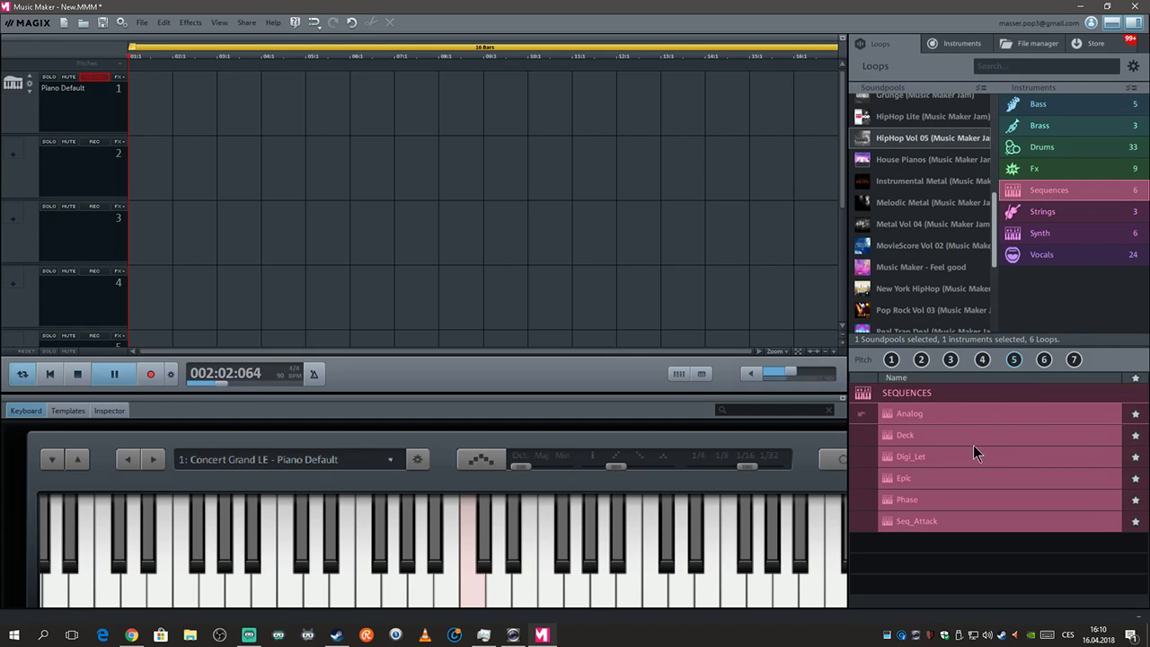
click(956, 437)
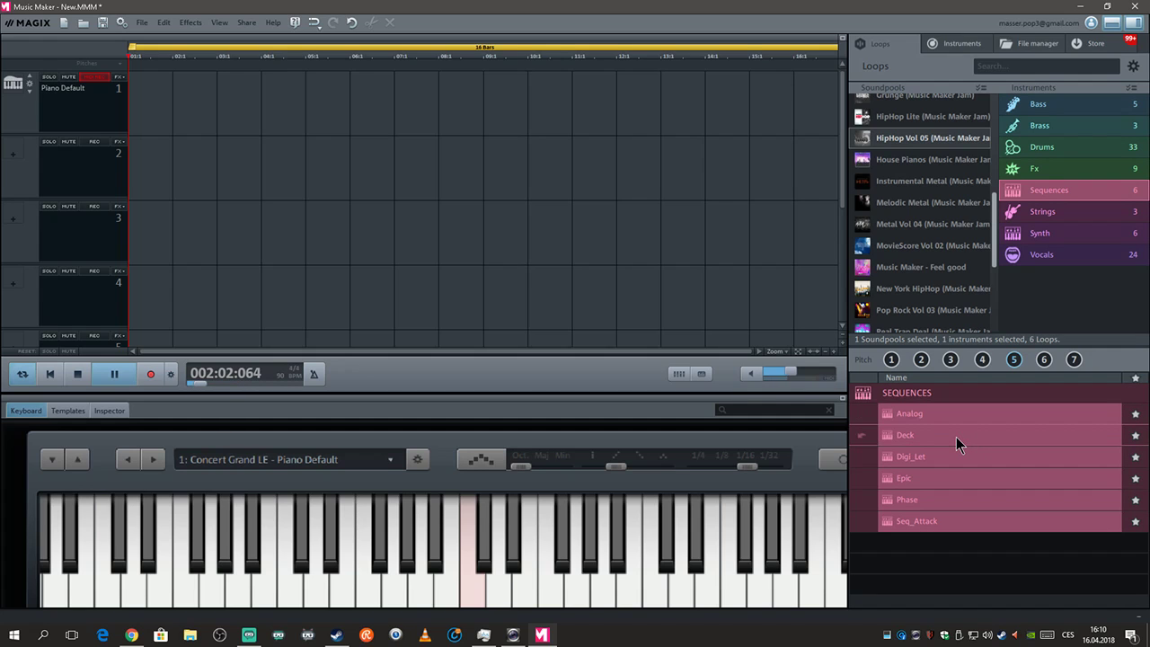
click(954, 457)
click(955, 480)
click(957, 501)
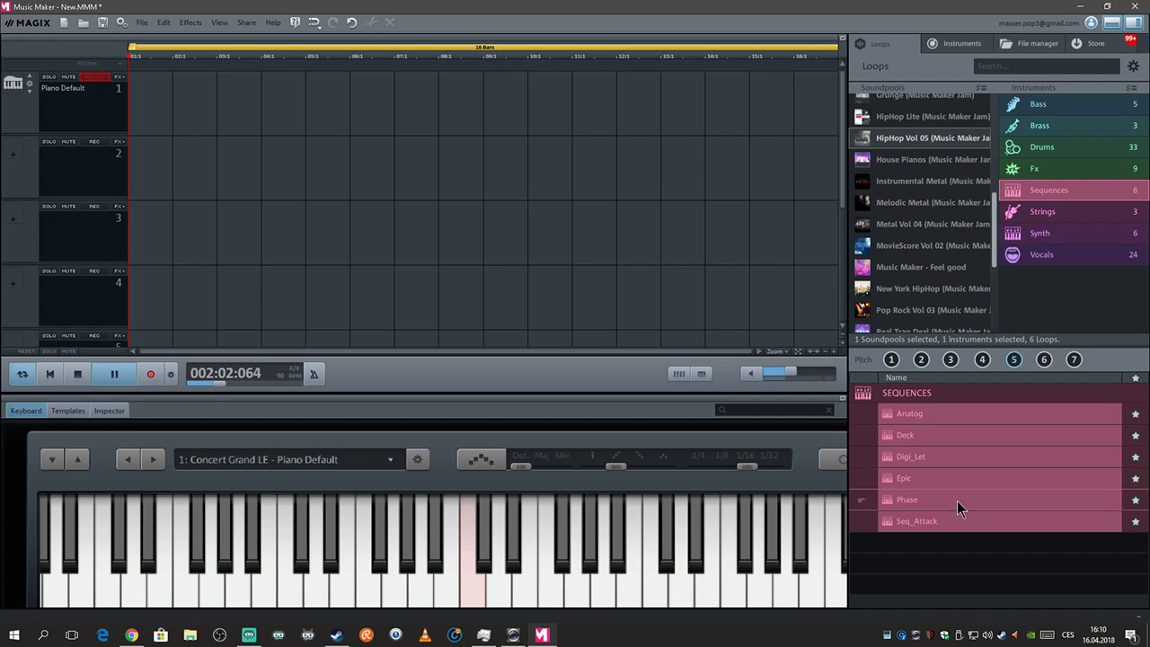
click(958, 525)
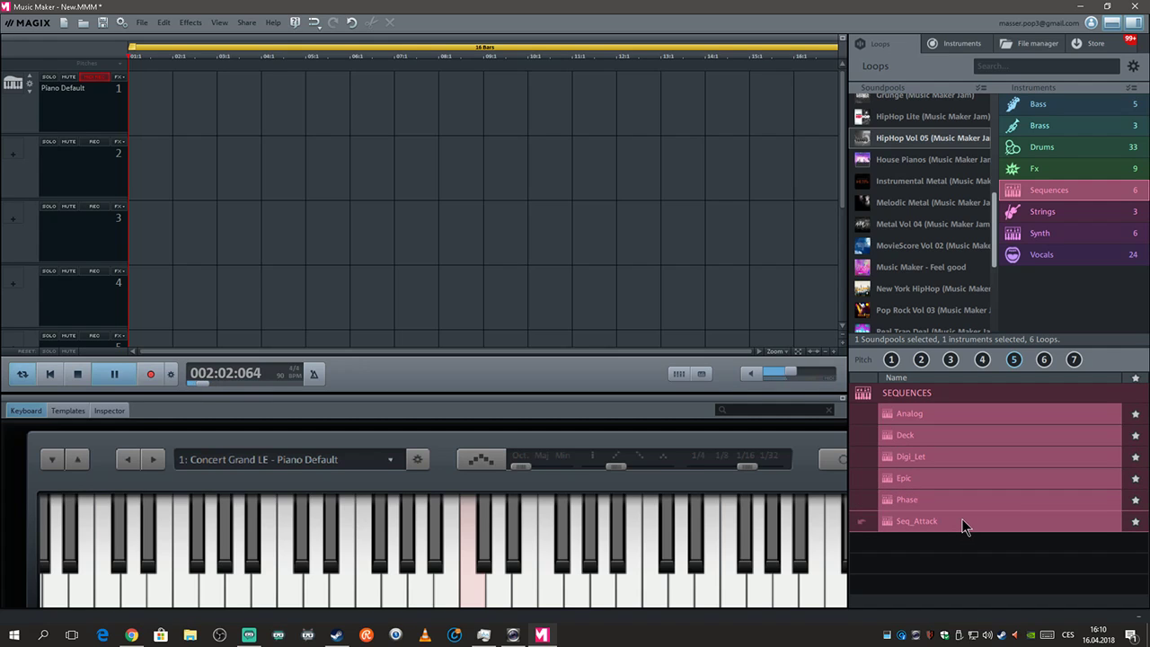
Show the Bass loops of HipHop Vol 05 and audition Block, Hood and House_Keep.
click(1042, 104)
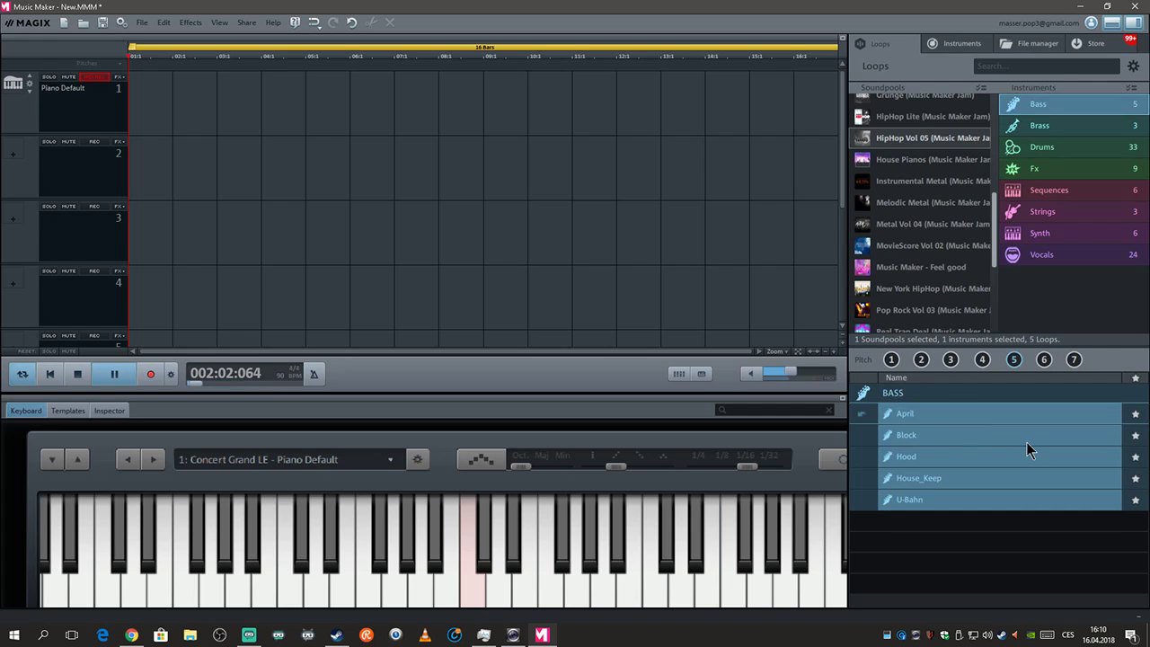
click(940, 440)
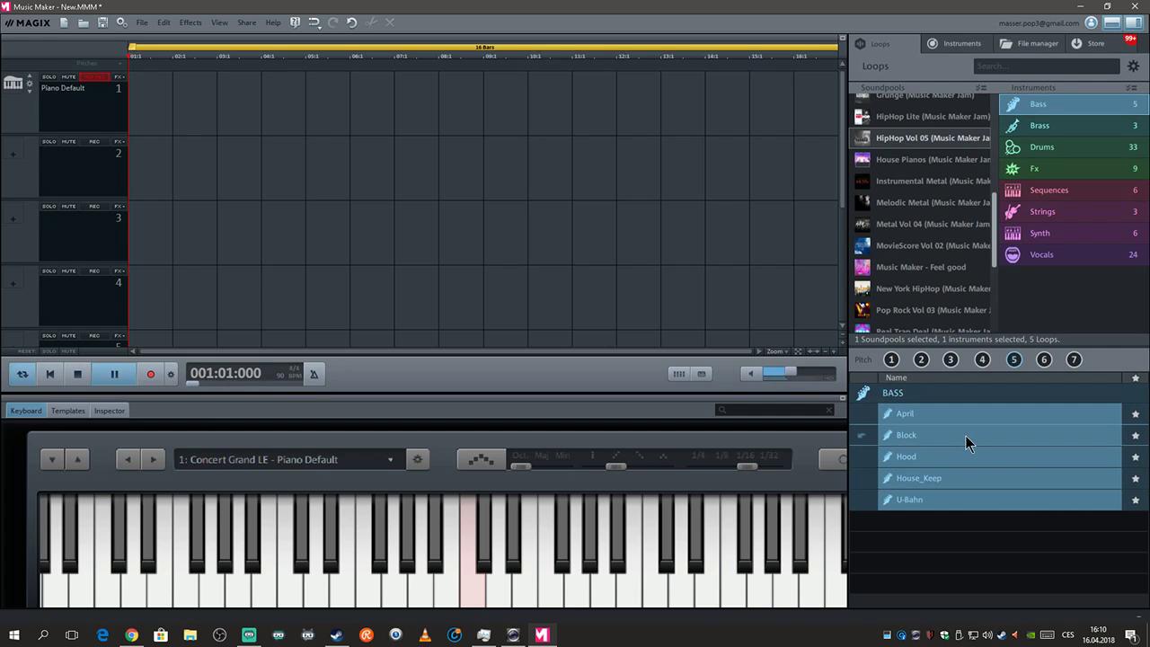
click(967, 462)
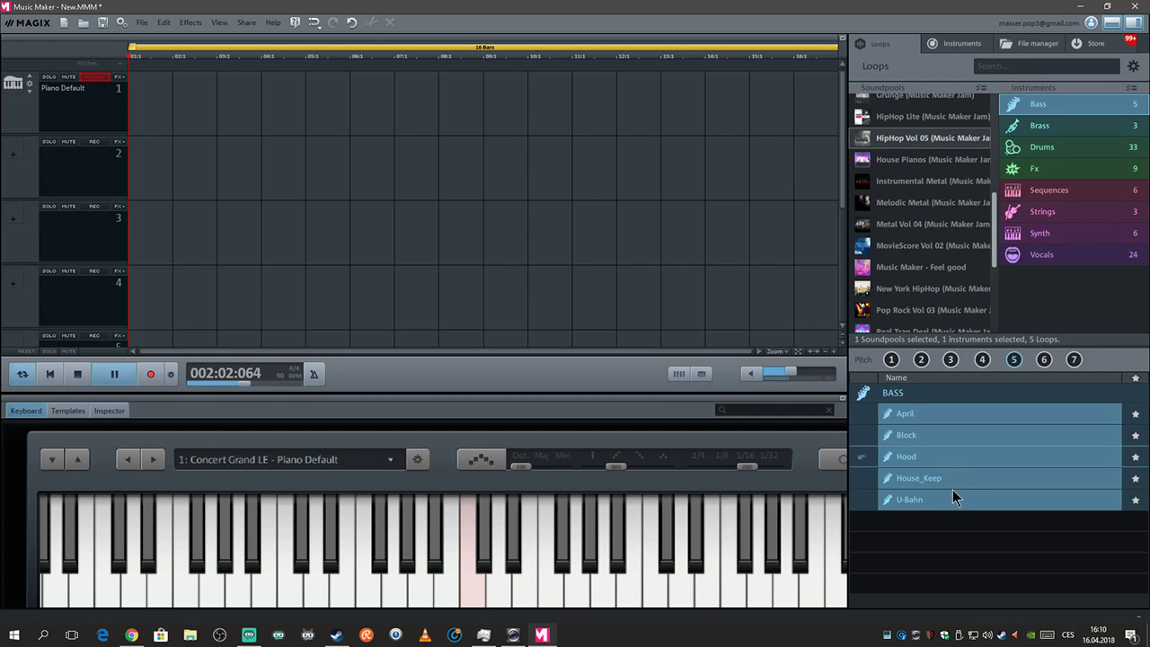
click(940, 476)
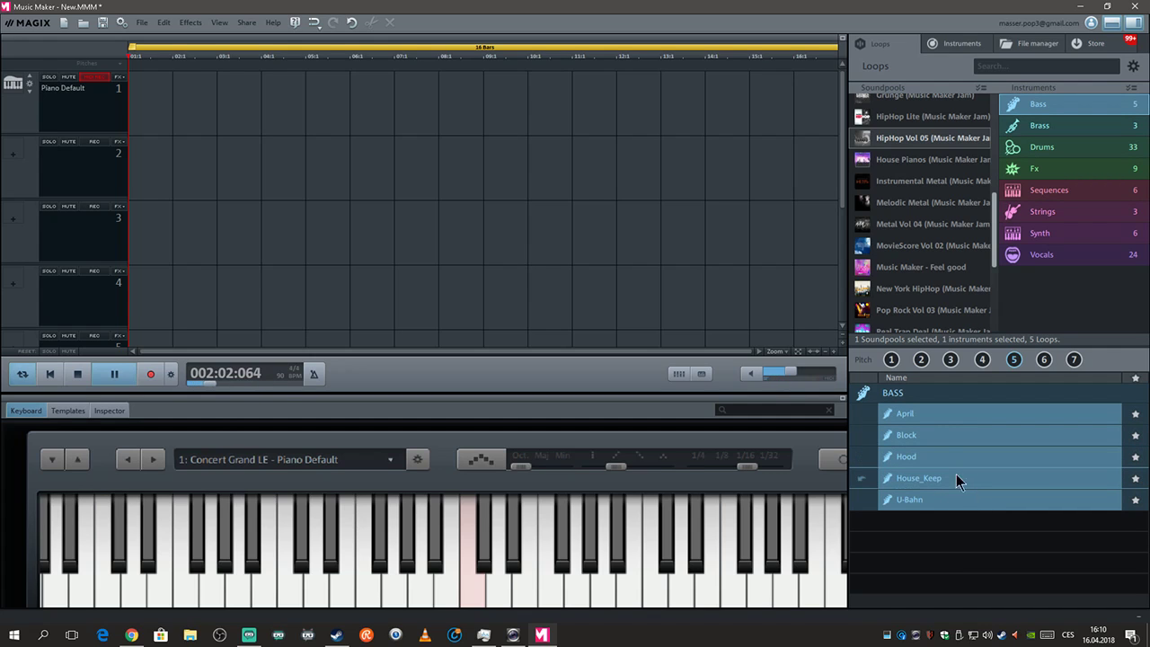
Switch to the Drums loops of the House Pianos soundpool and audition Butta Cream Beat C.
click(907, 162)
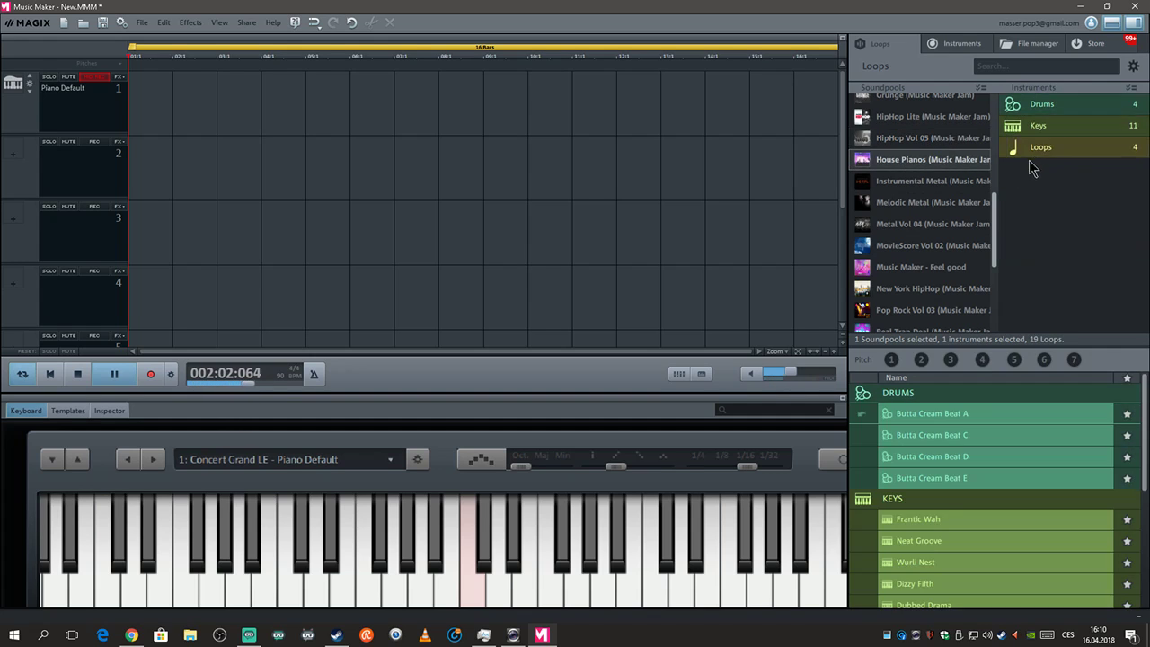
click(1047, 106)
click(943, 434)
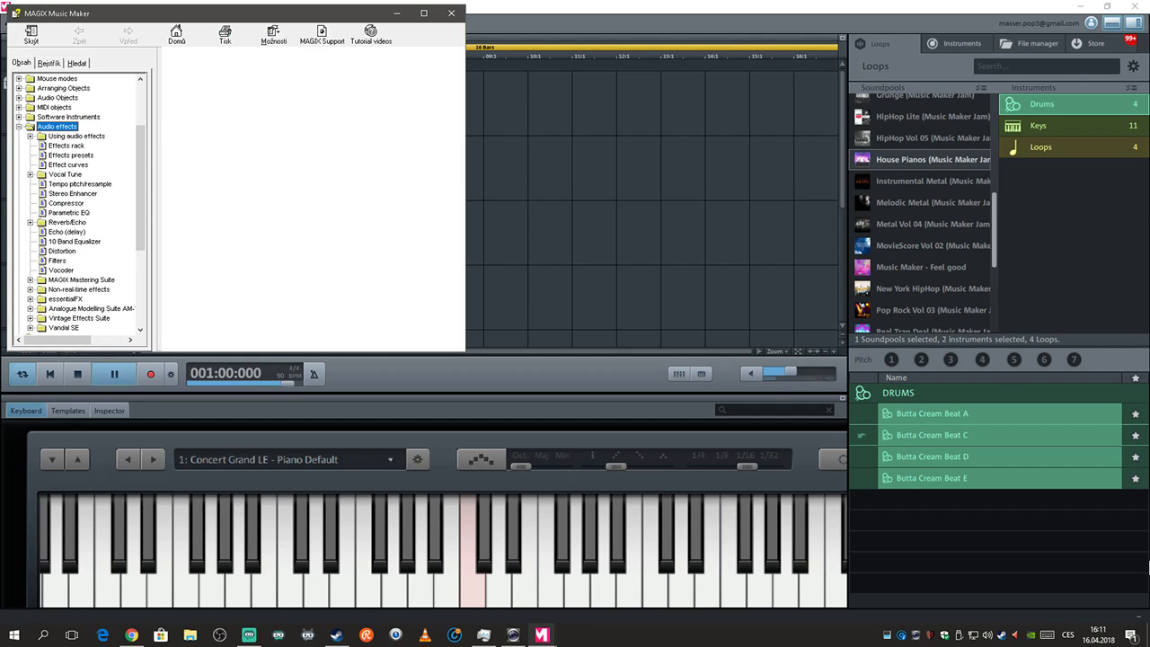
Close the help window and audition the drum loops Butta Cream Beat A, D and E.
click(456, 14)
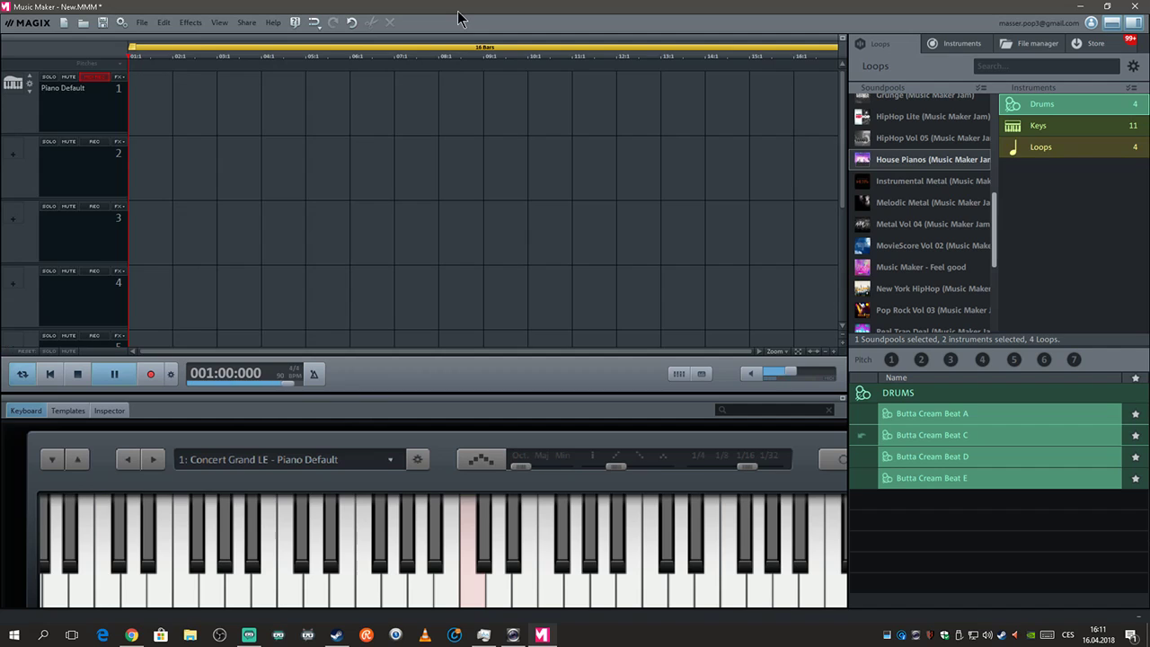
click(918, 420)
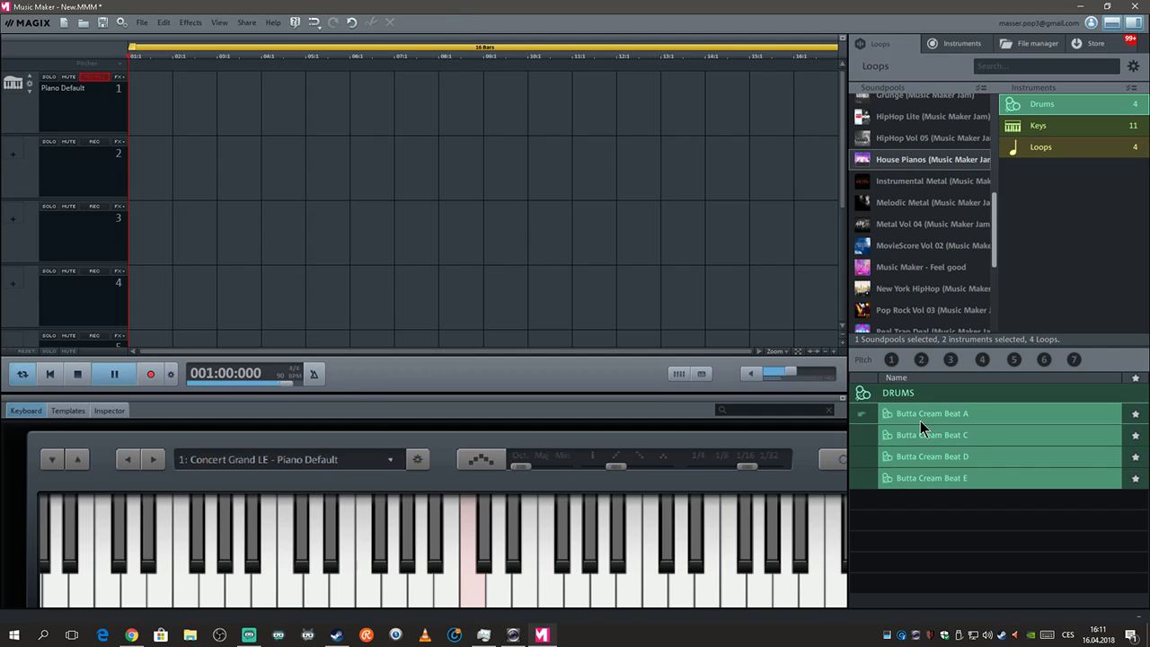
click(950, 461)
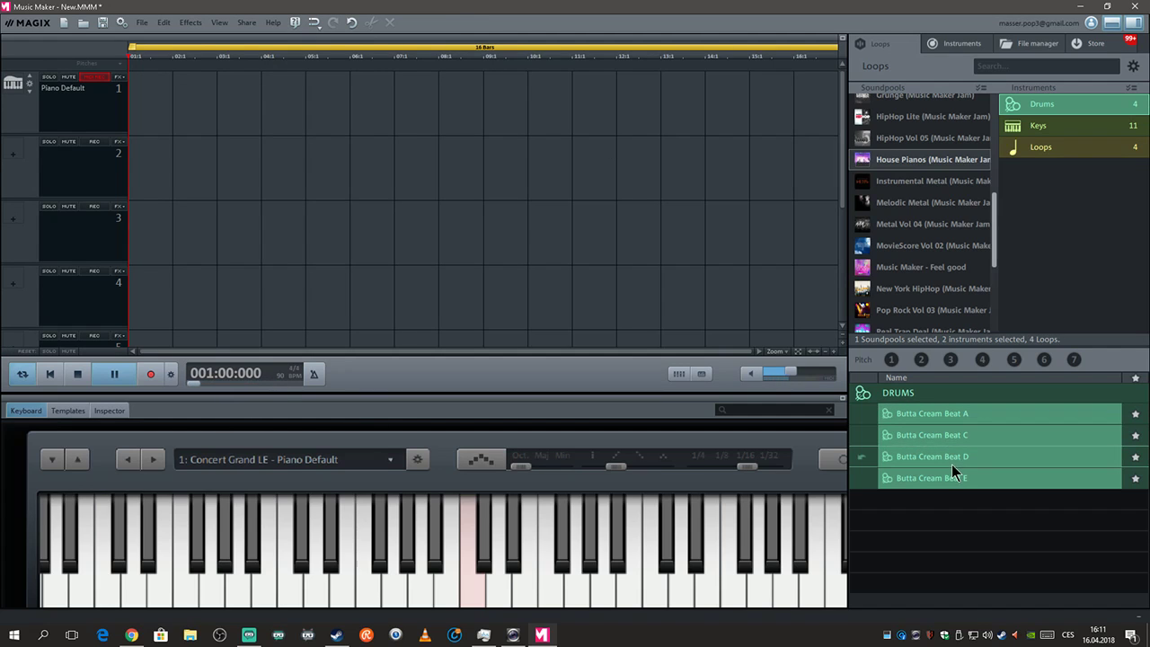
click(943, 479)
Show the Loops category of House Pianos and audition Grandiose Hammer and Hard Bright.
click(1026, 148)
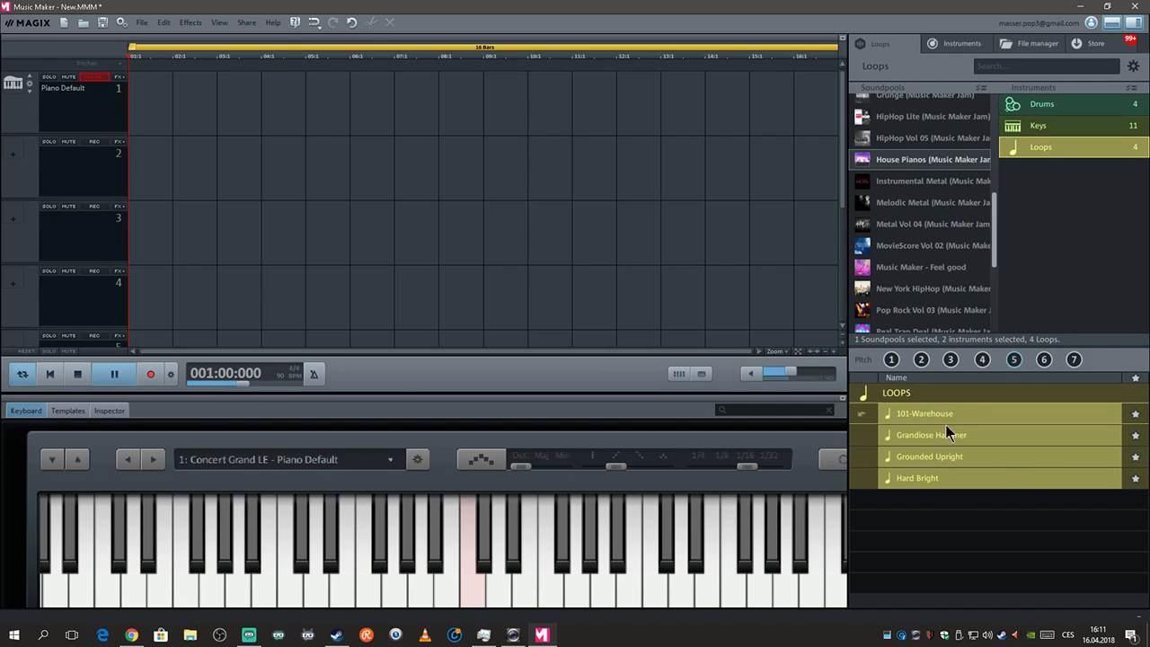
click(966, 435)
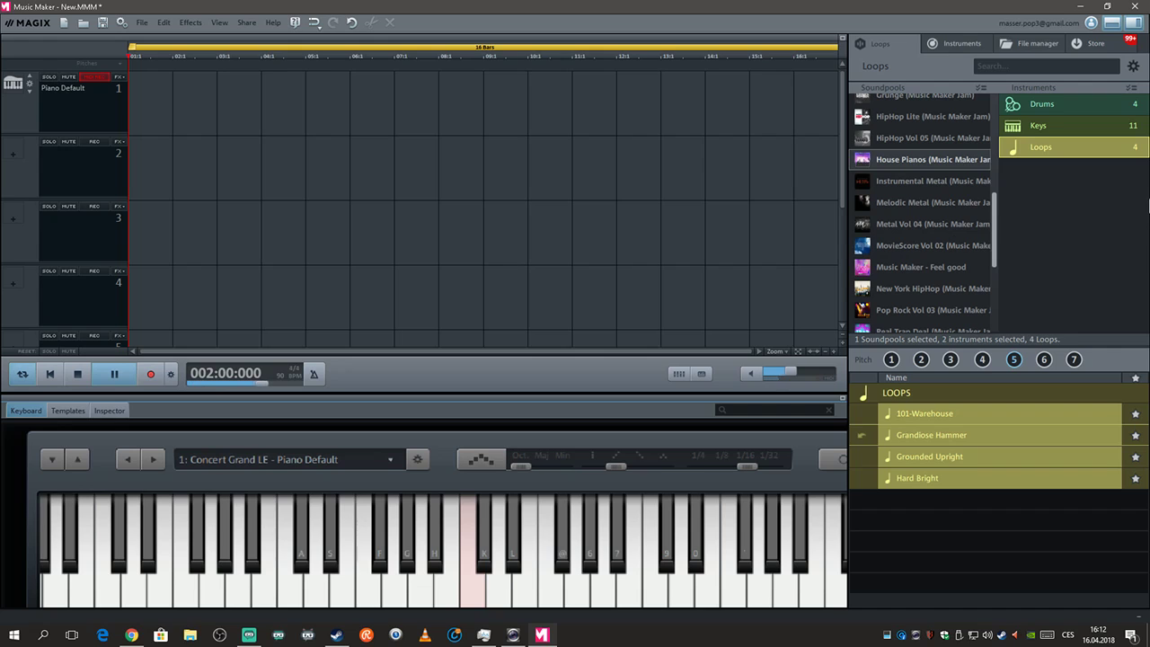
click(949, 484)
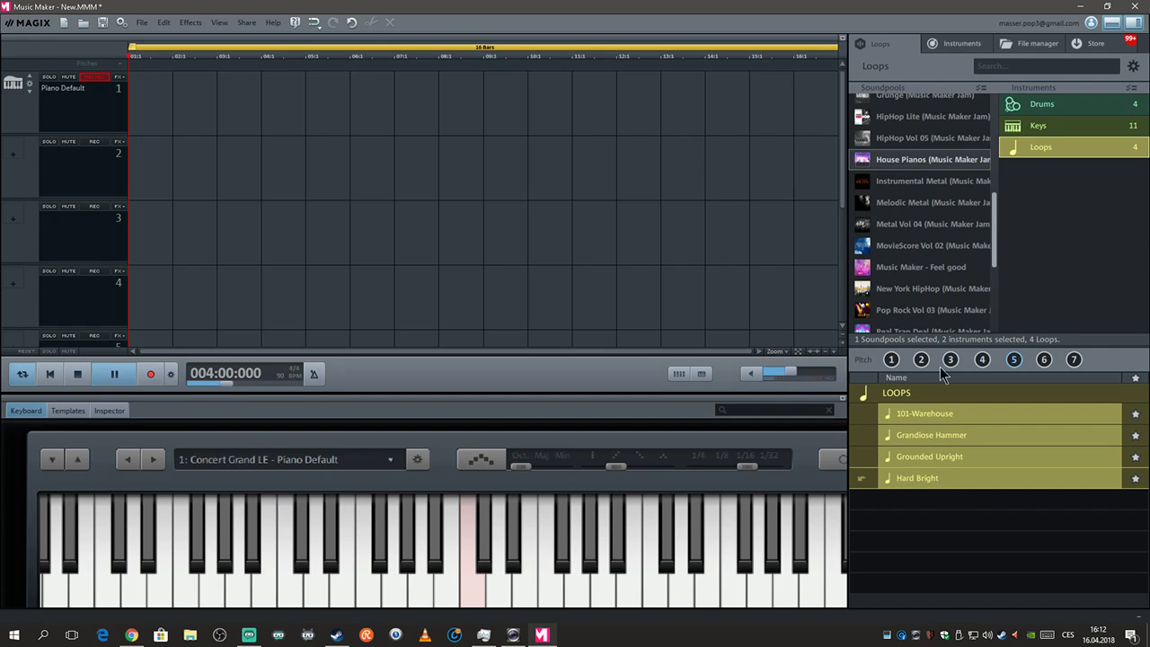
Switch to the Fx loops of the HipHop Lite soundpool and audition Vinyl_FX J.
click(1041, 105)
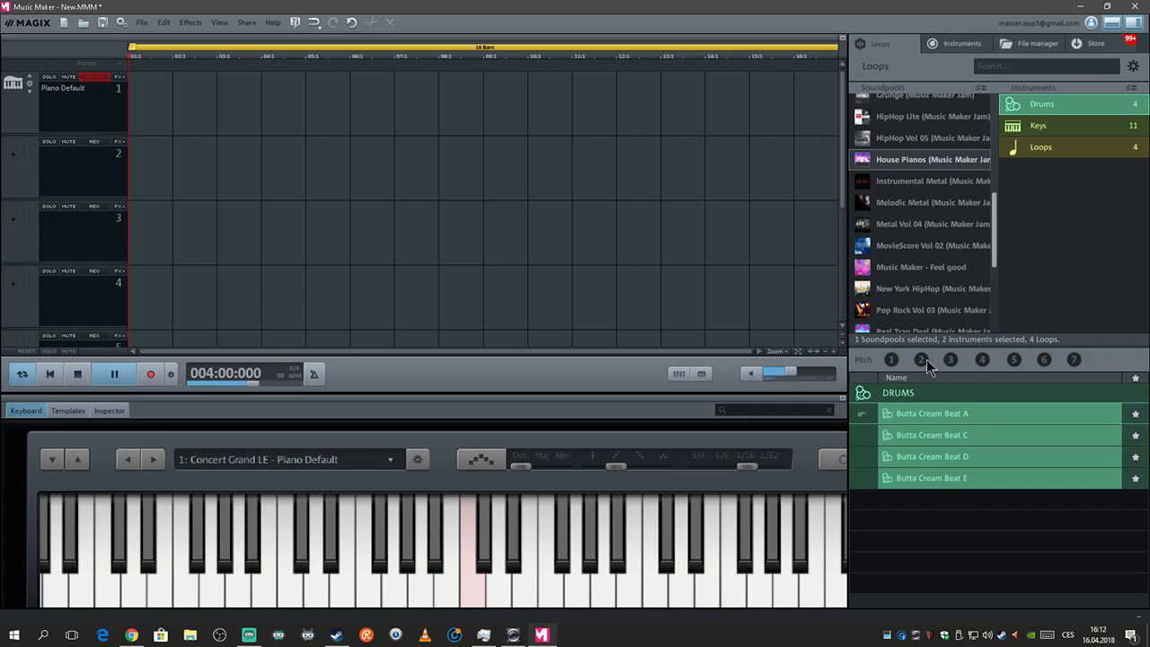
click(926, 120)
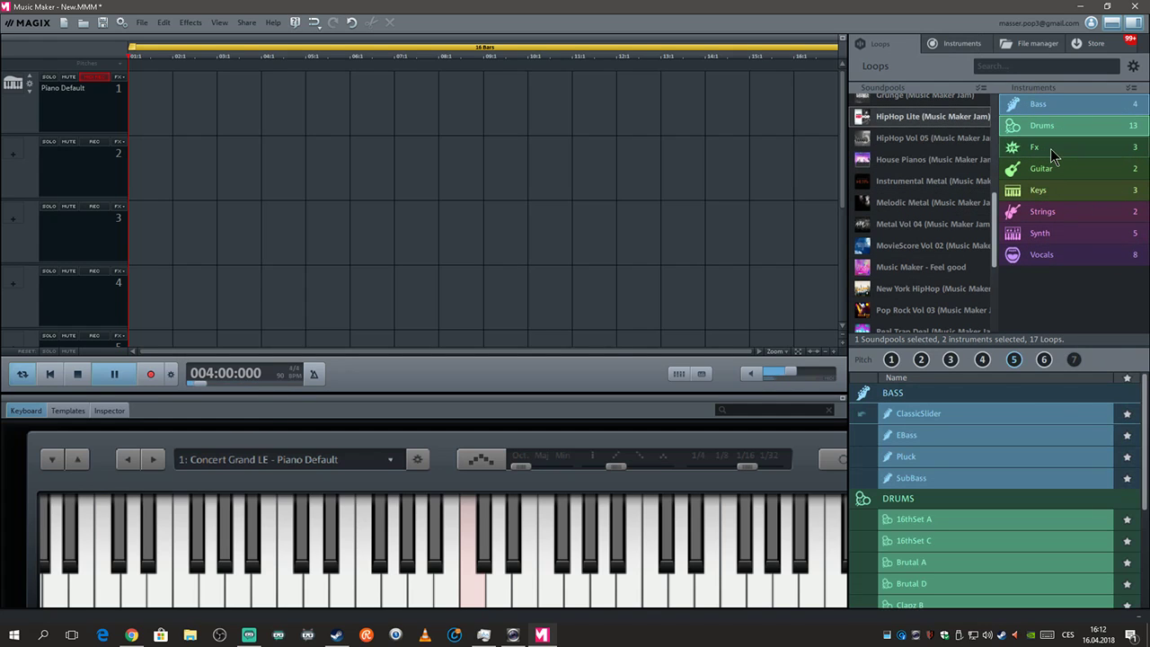
click(1077, 149)
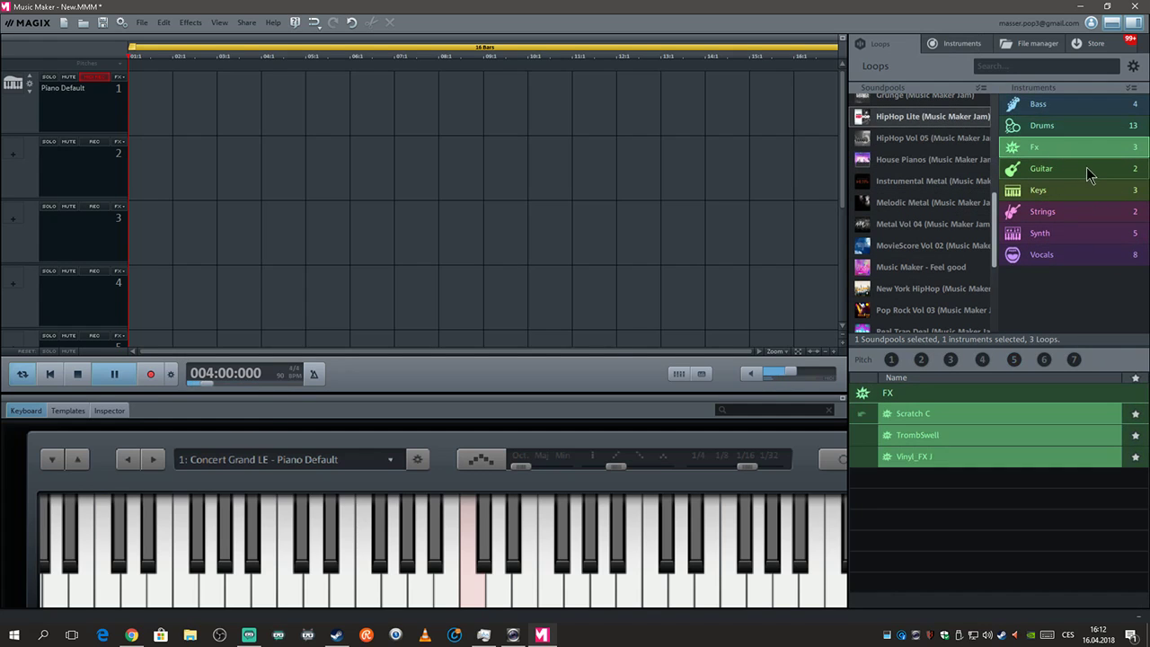
click(943, 453)
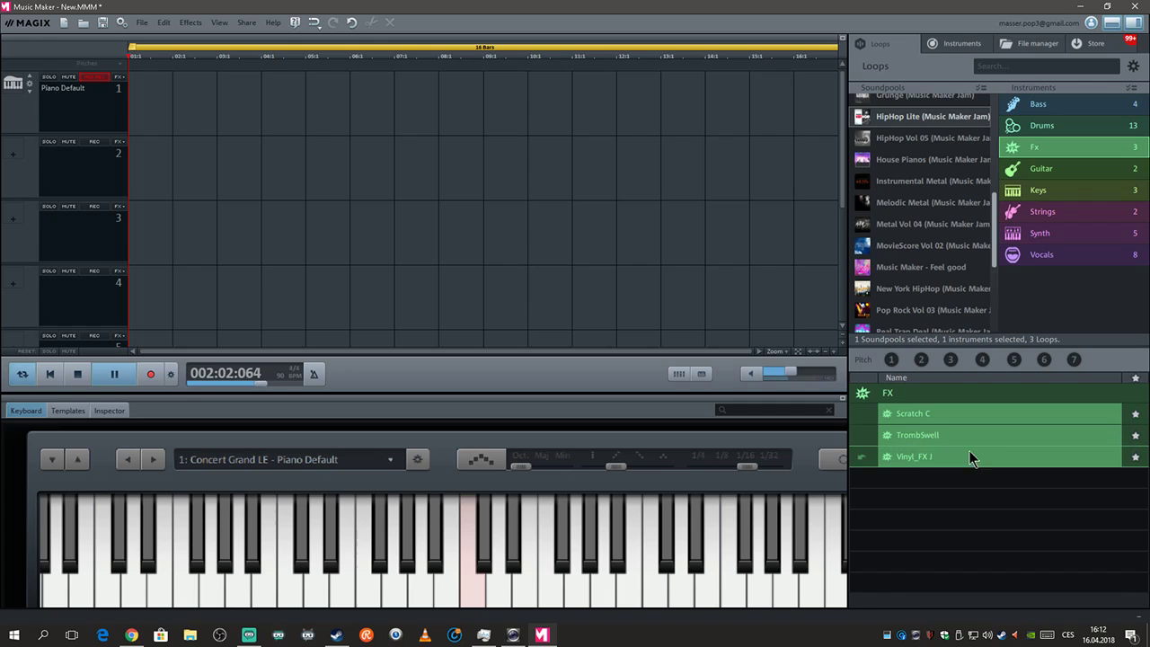
Show the Synth loops of HipHop Lite and audition EasyArp and Modder.
click(1066, 240)
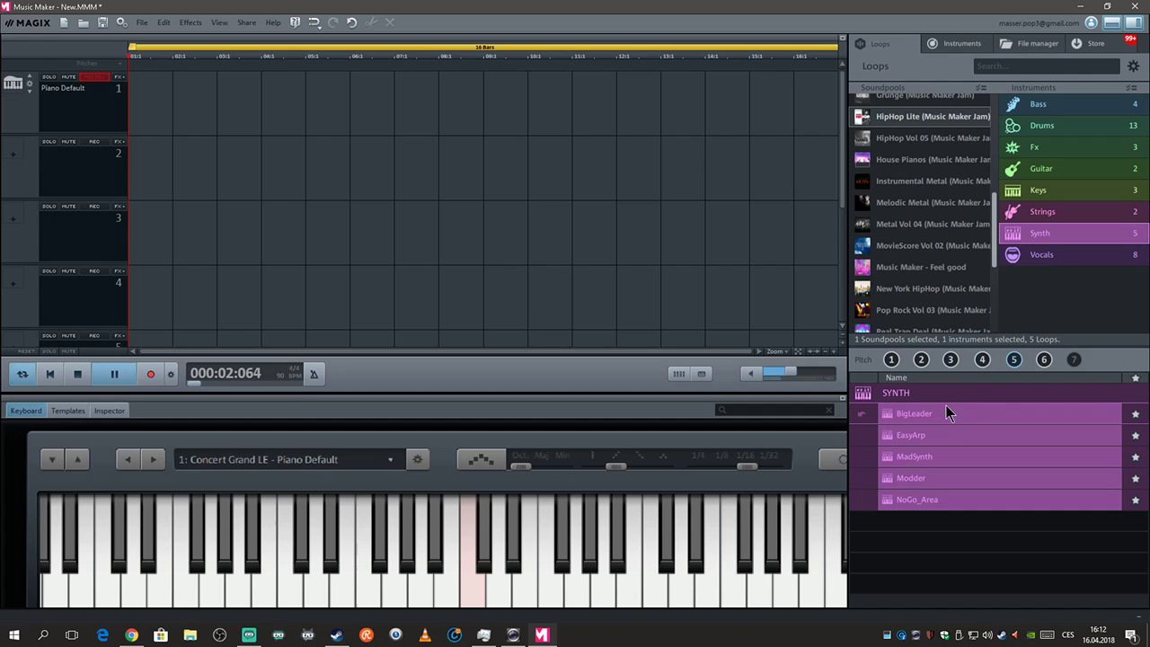
click(963, 434)
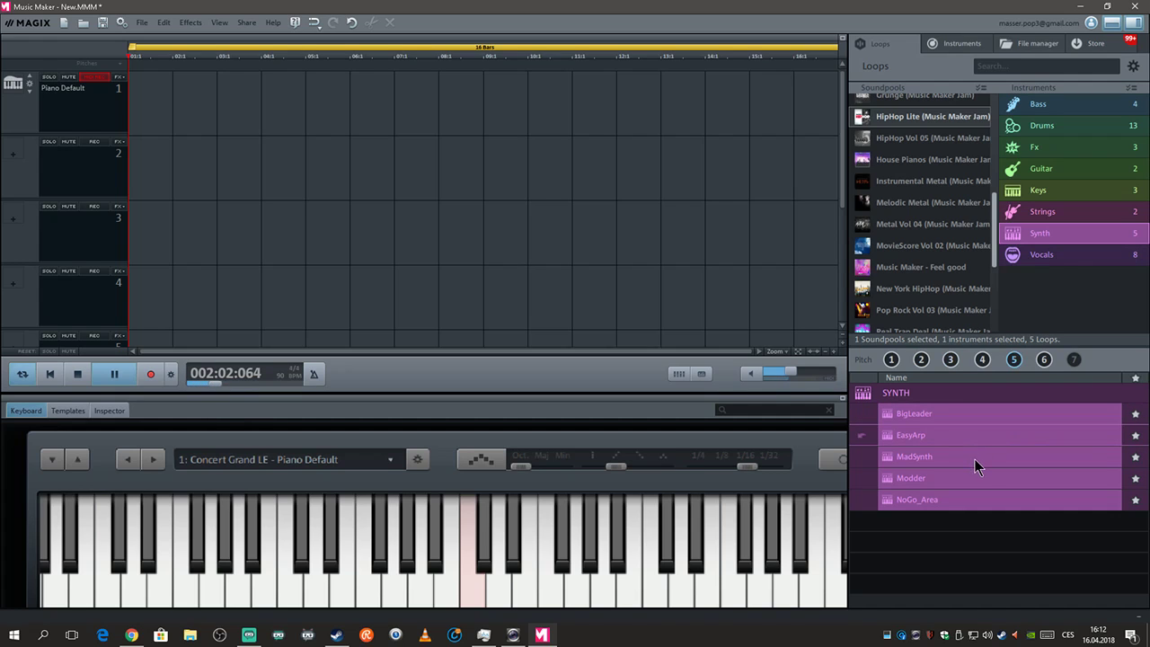
click(985, 469)
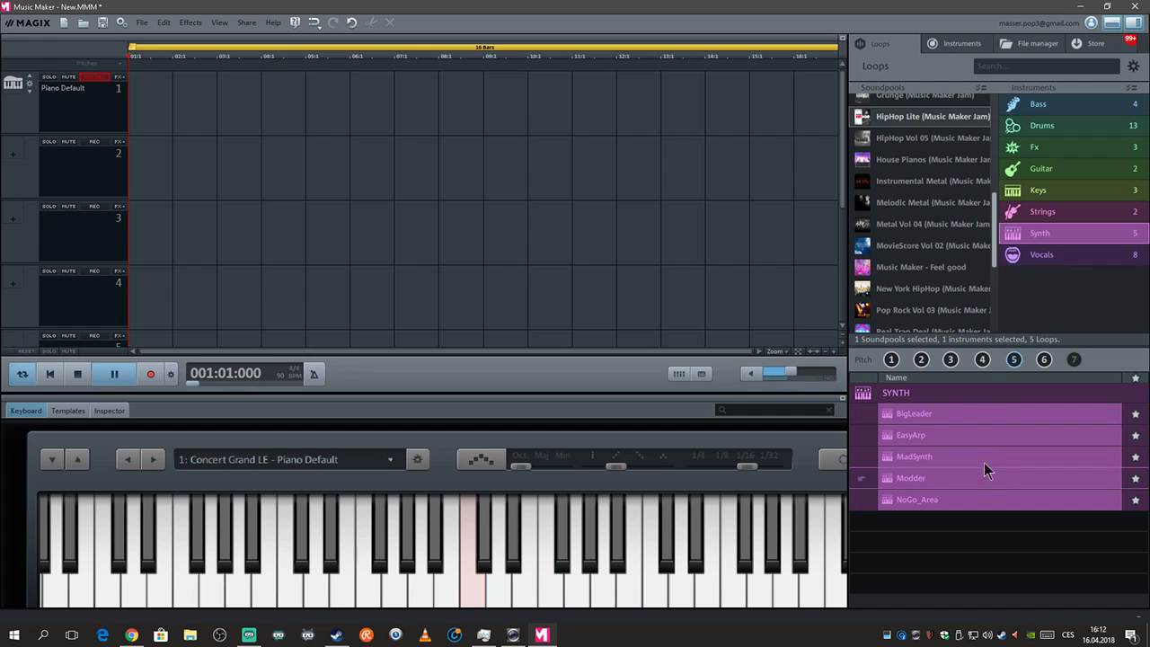
Show the Organ loops of the Funky Keys soundpool and audition Funk Burst, including at pitches 3 and 7.
scroll(943, 230, down, 3)
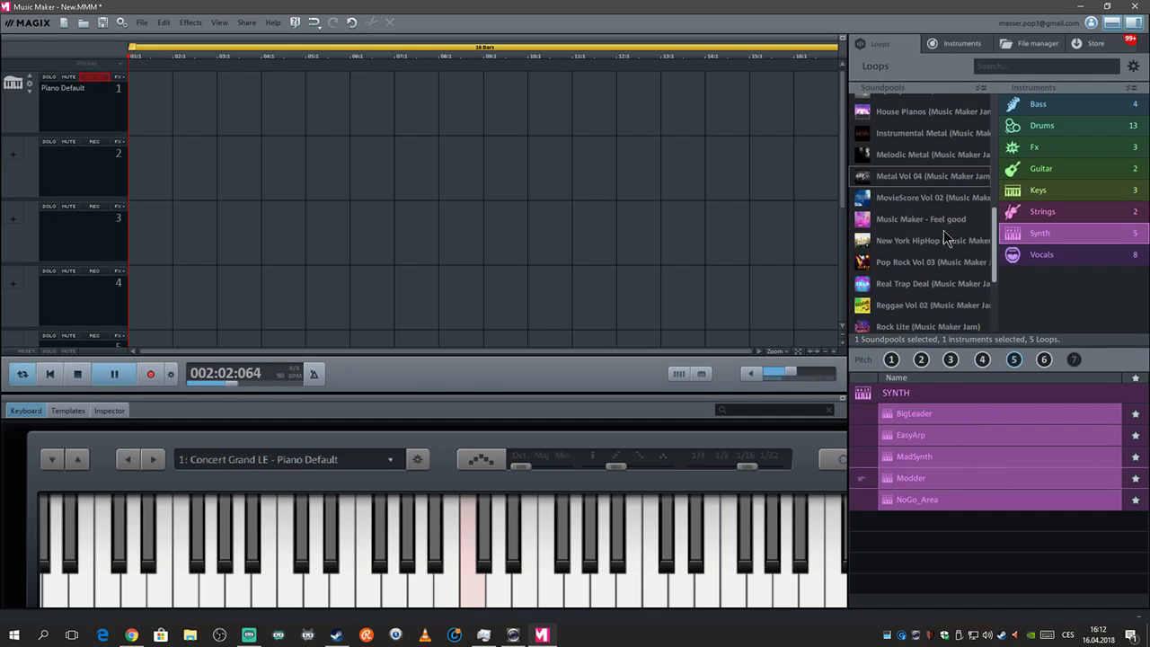
scroll(926, 306, down, 4)
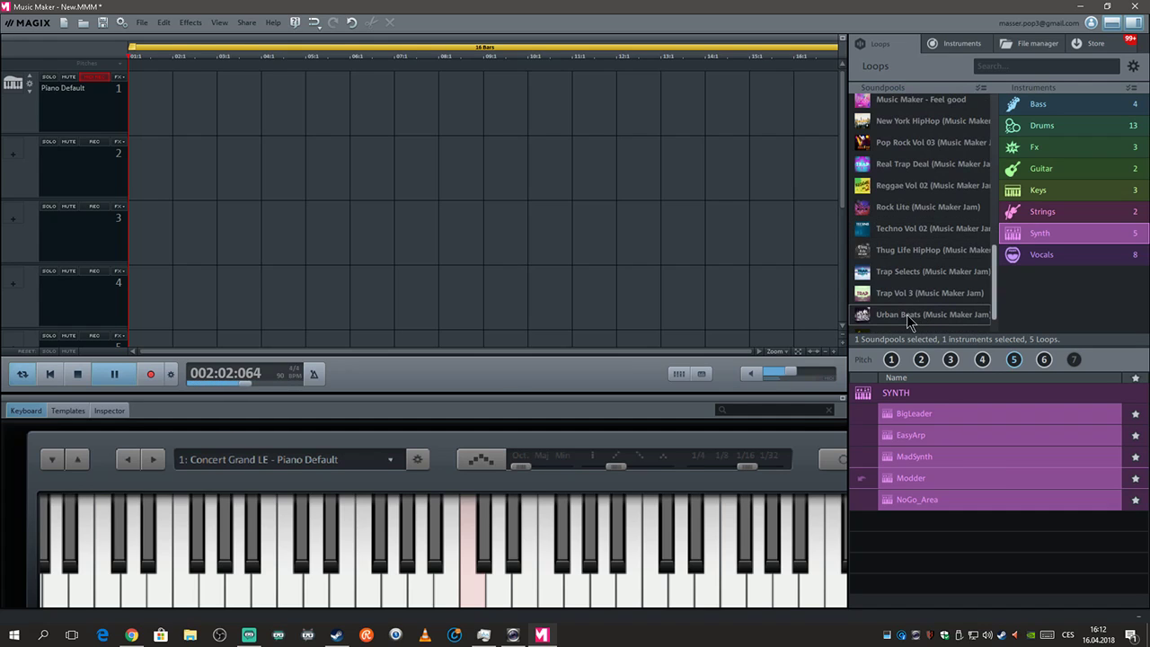
scroll(907, 314, down, 2)
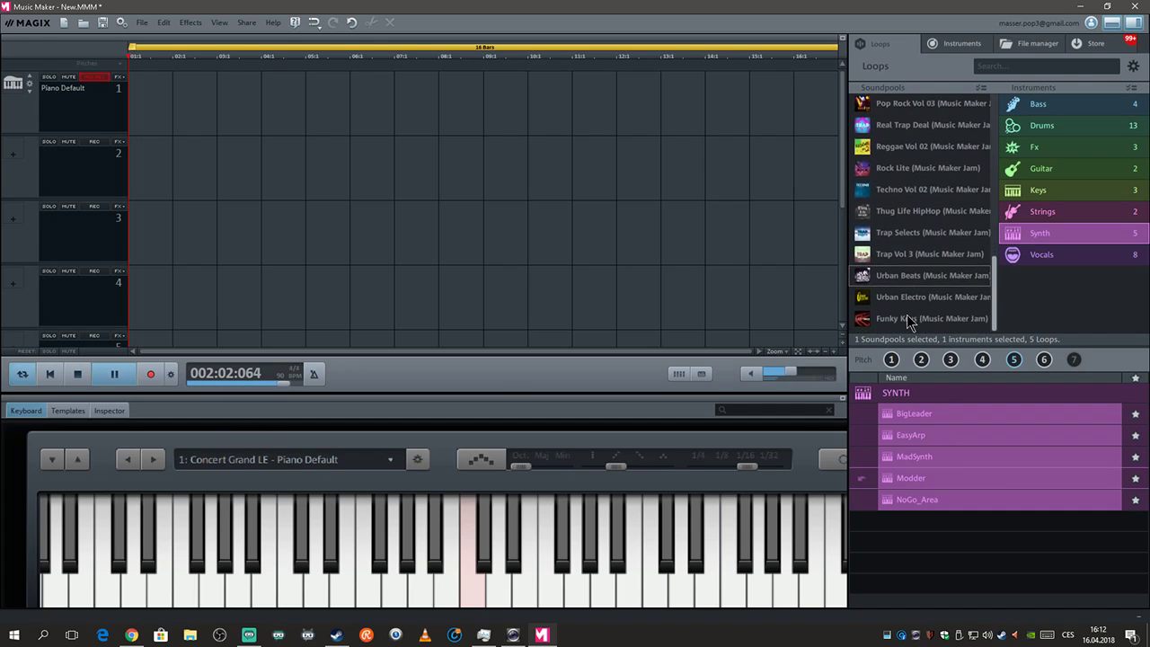
click(909, 319)
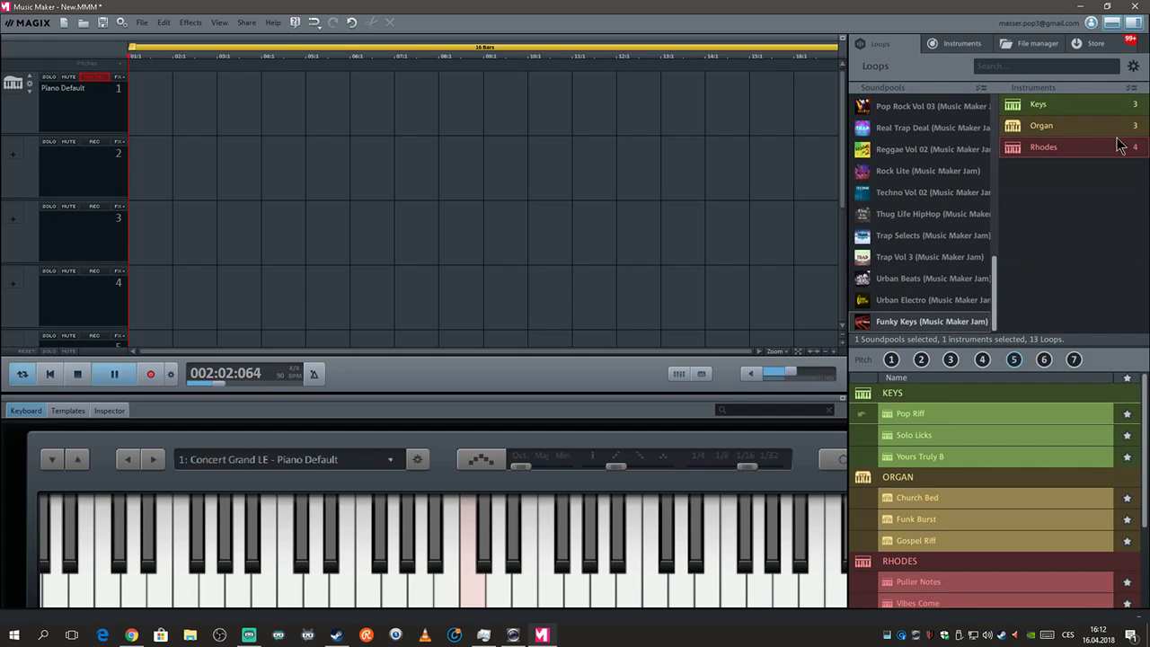
click(1046, 130)
click(937, 438)
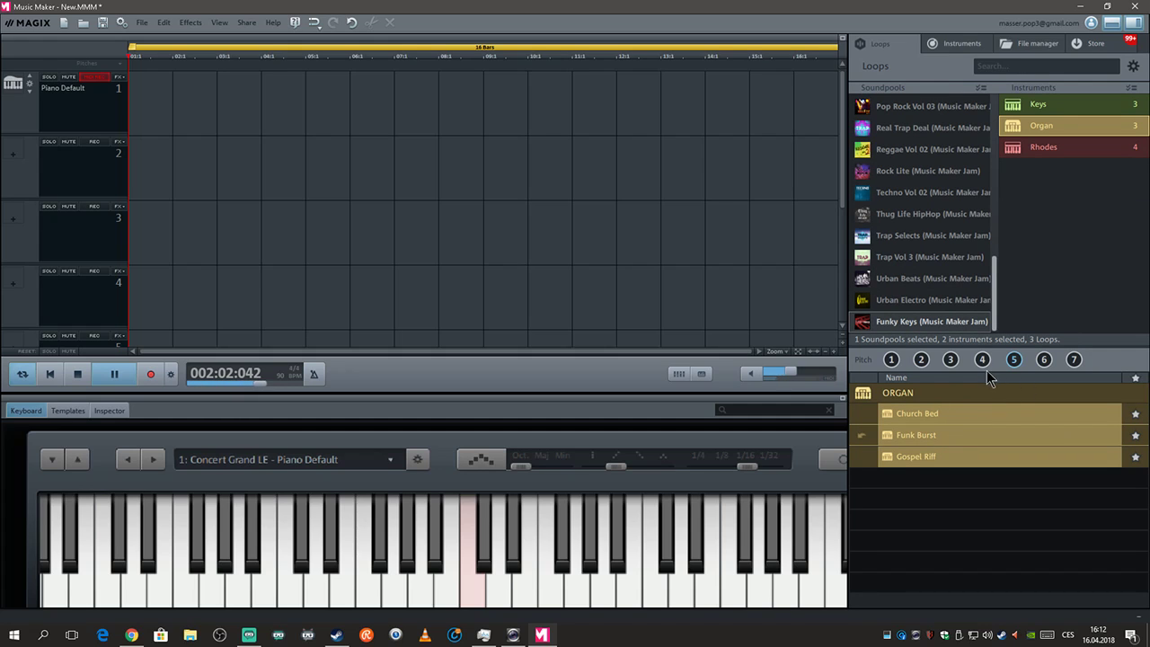
click(951, 359)
click(1074, 360)
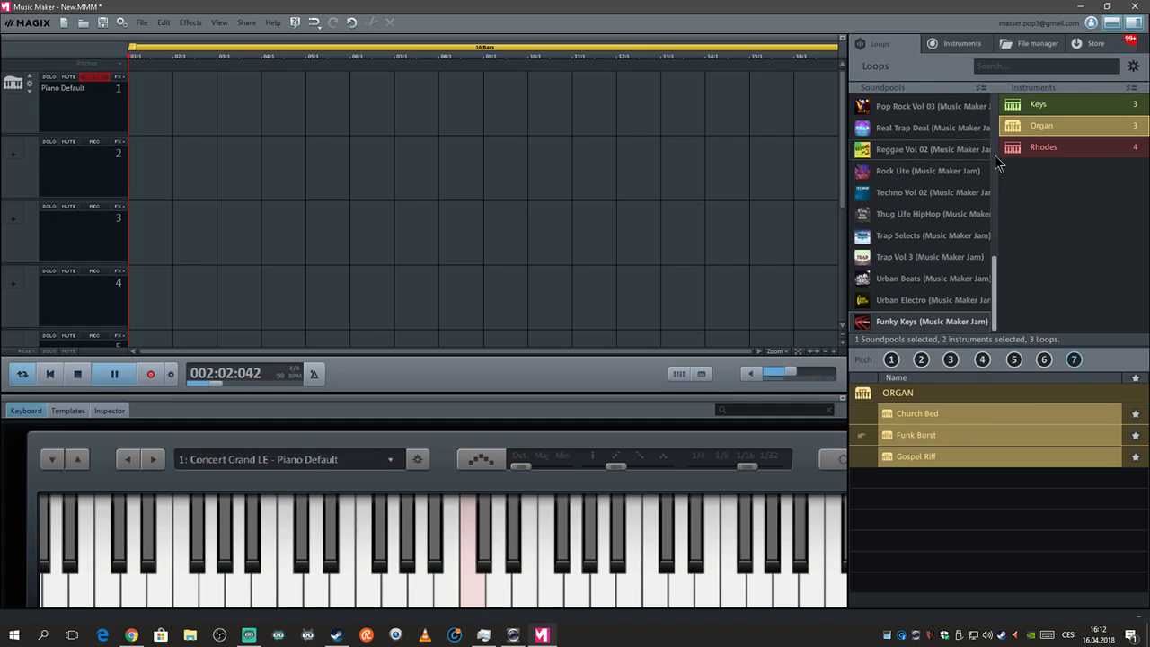
Show the Drums loops of the New York HipHop soundpool and audition Big Gloomy B, D and F and Clapper A.
scroll(899, 197, up, 2)
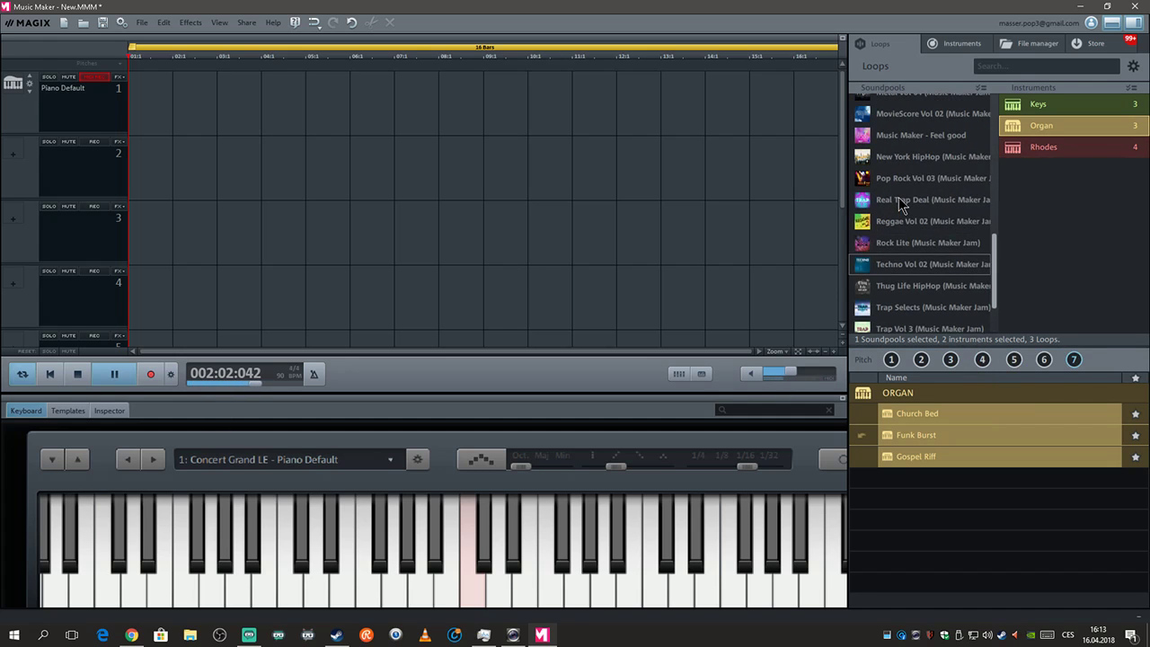
click(934, 157)
click(1061, 128)
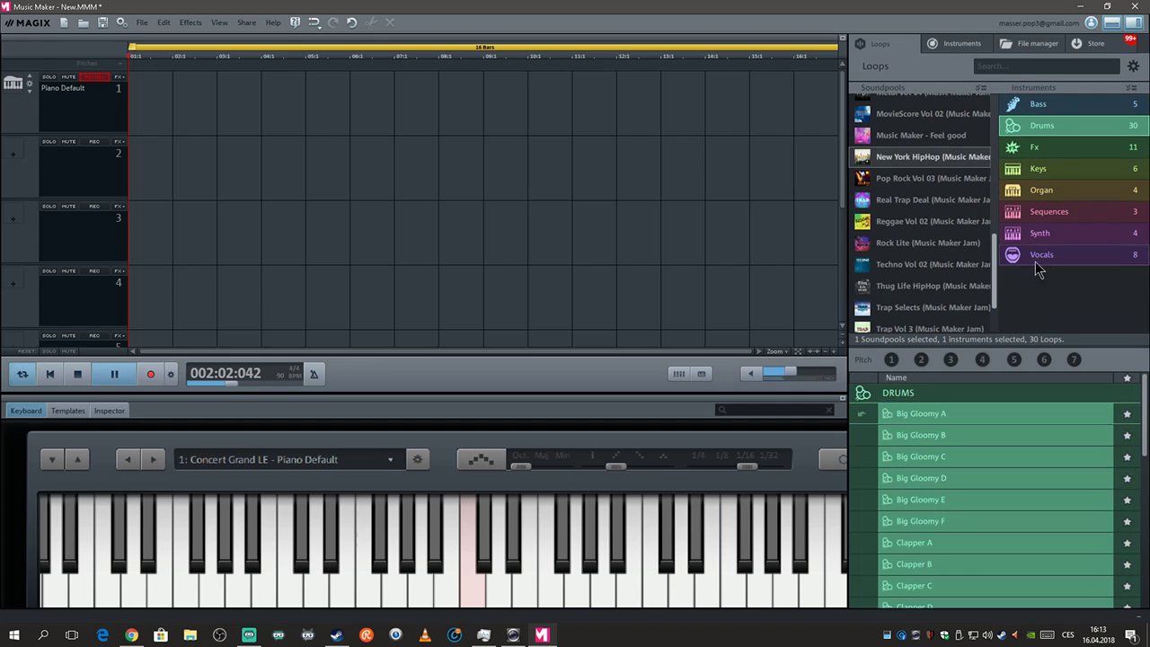
click(934, 437)
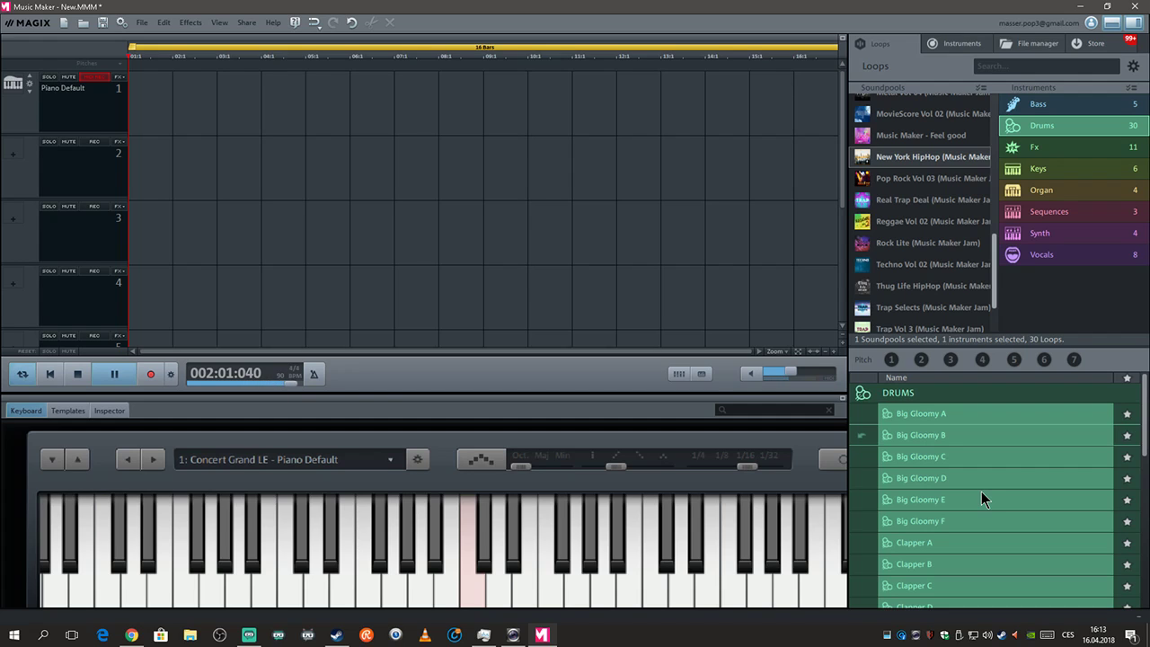
click(969, 479)
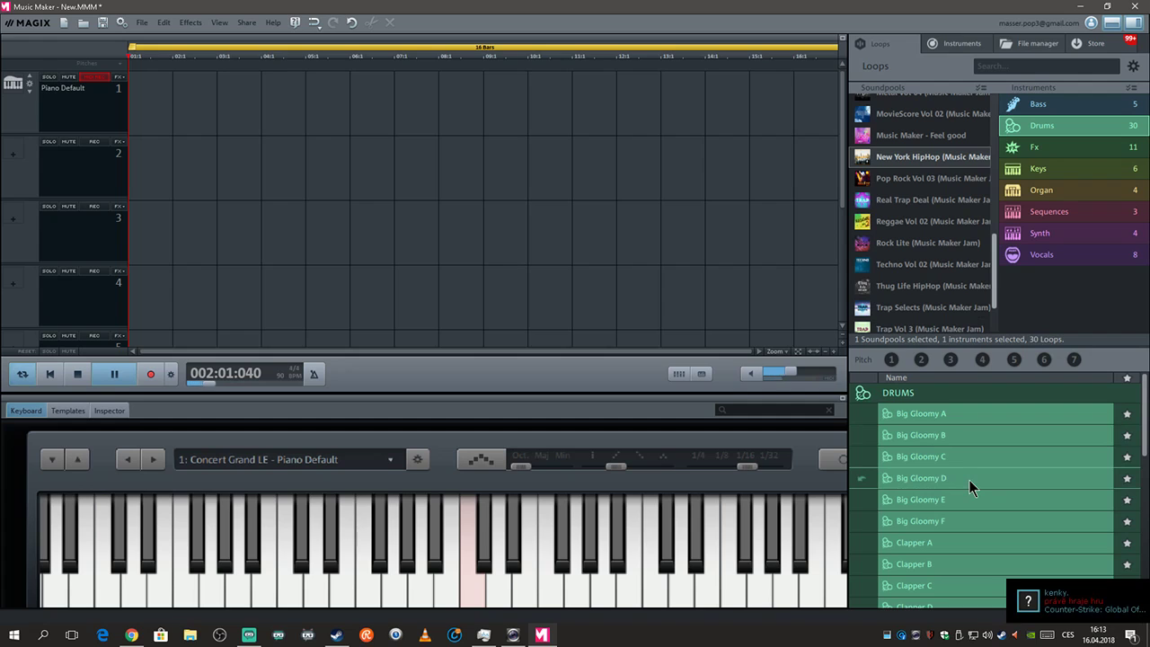
click(953, 525)
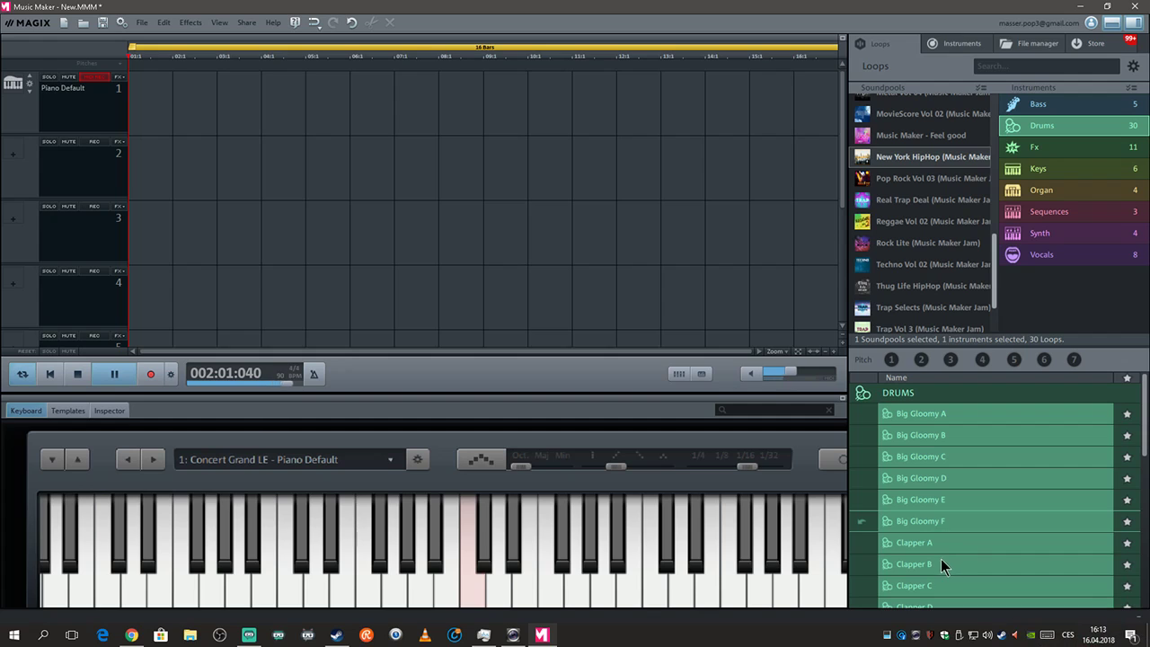
click(971, 548)
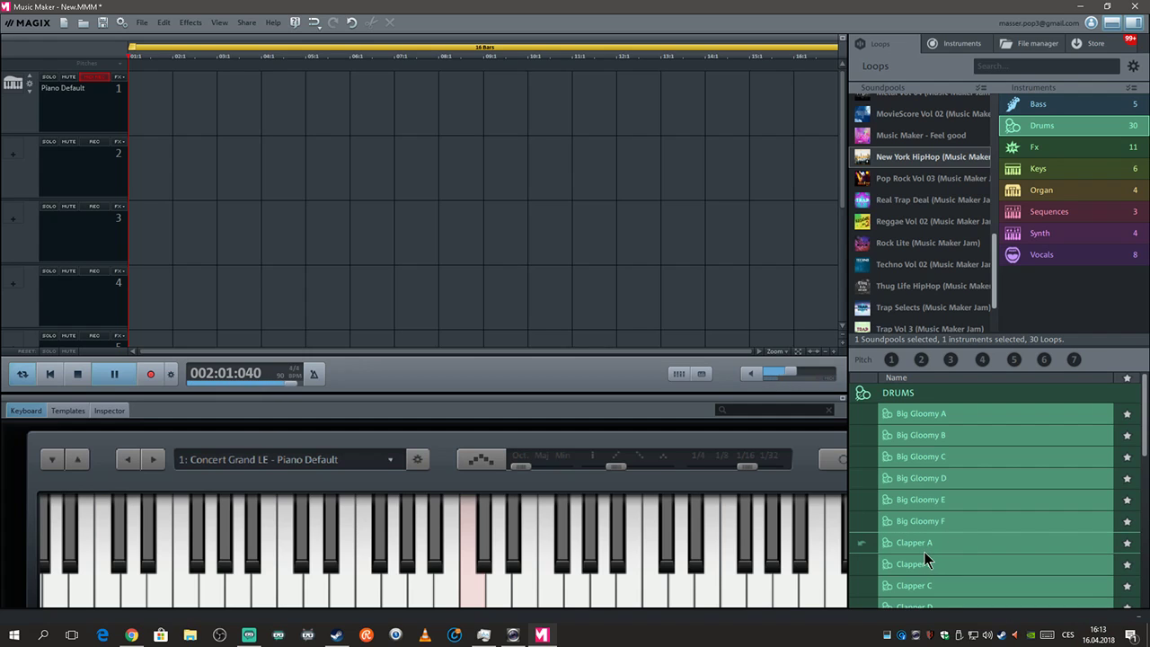
Reduce the maximized program window, hide the virtual keyboard area and display the Loops browser beside the arranger.
key(Tab)
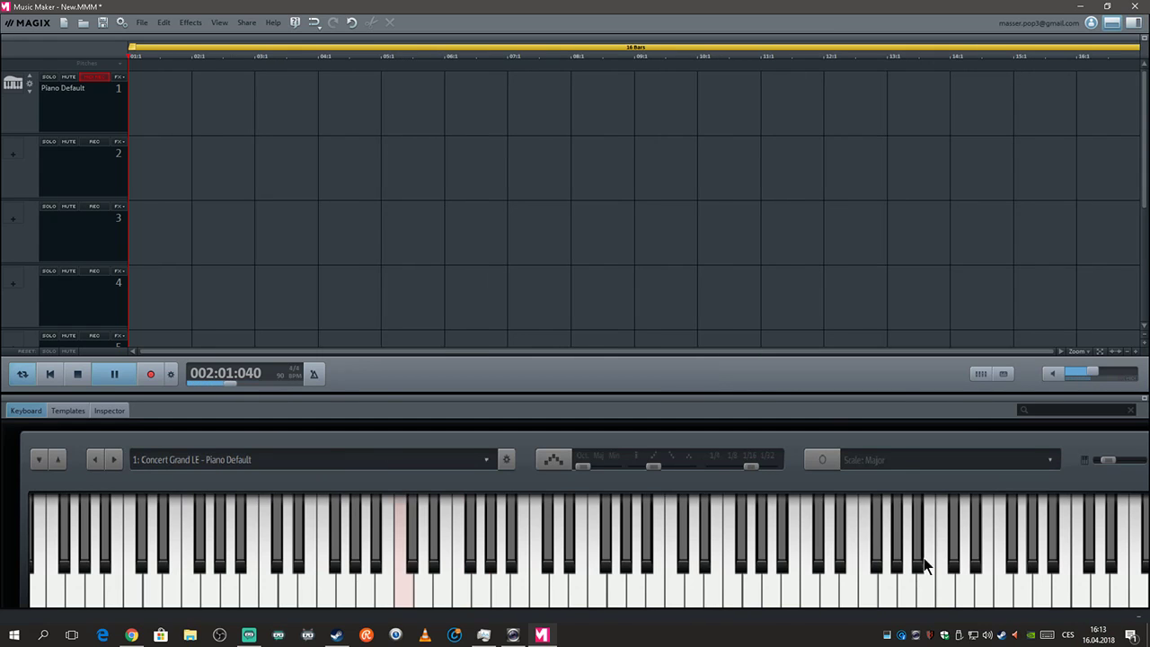
click(1113, 23)
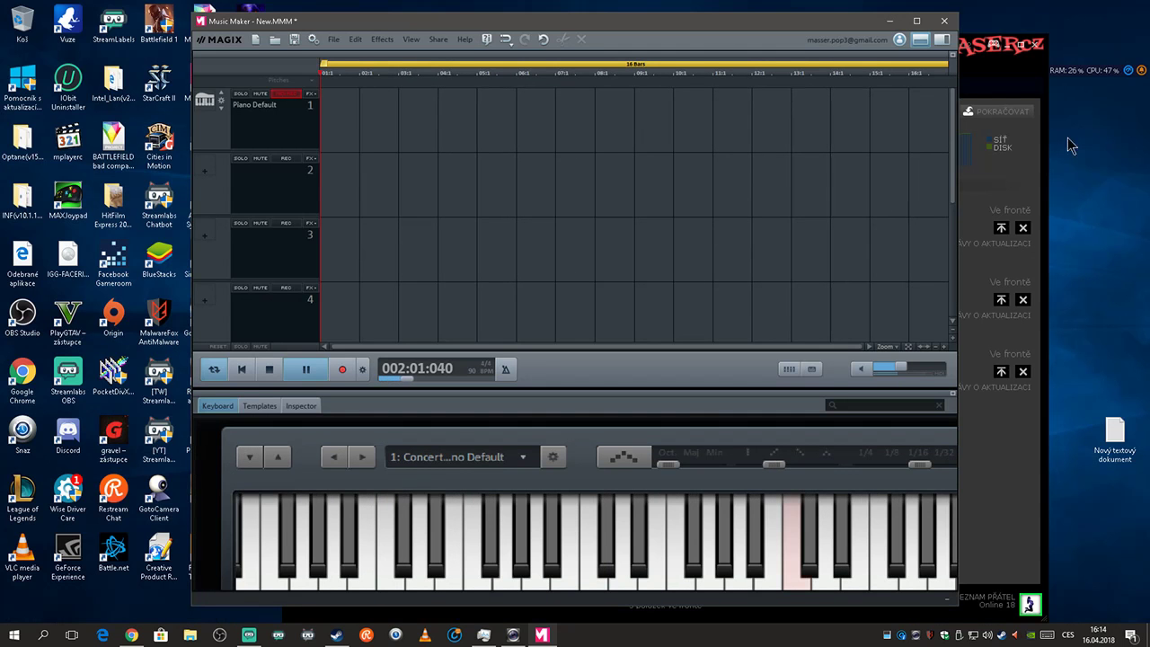
click(924, 42)
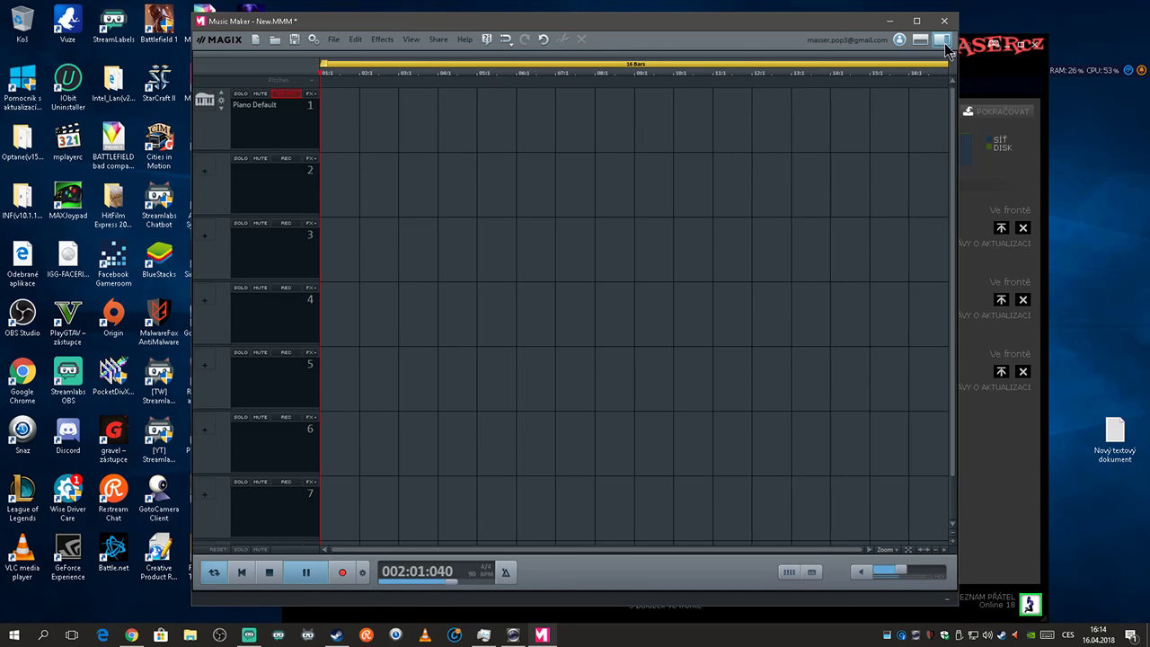
click(942, 40)
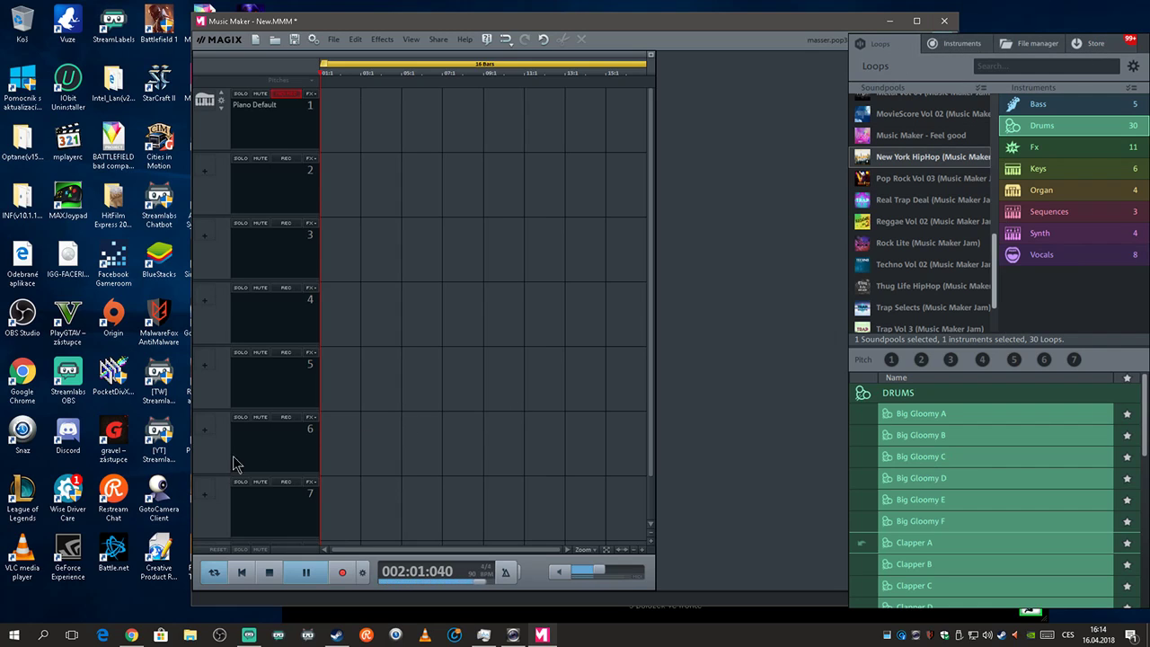
Switch to YouTube in Chrome, search for "instrumental beat", and return to Music Maker.
click(139, 640)
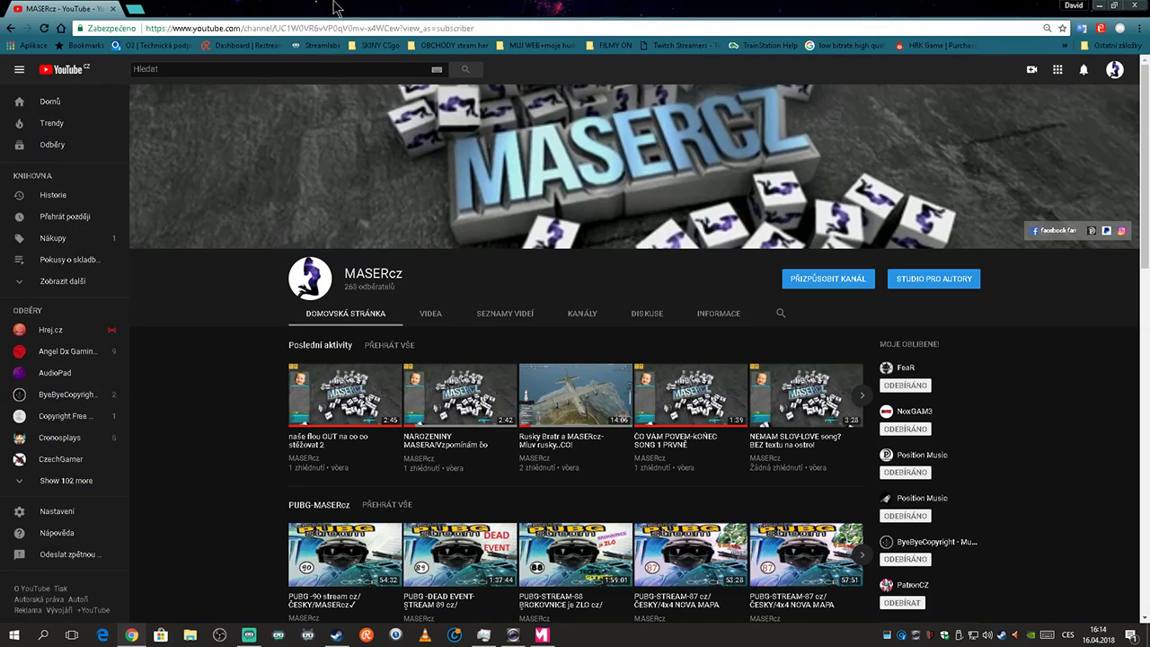
click(344, 75)
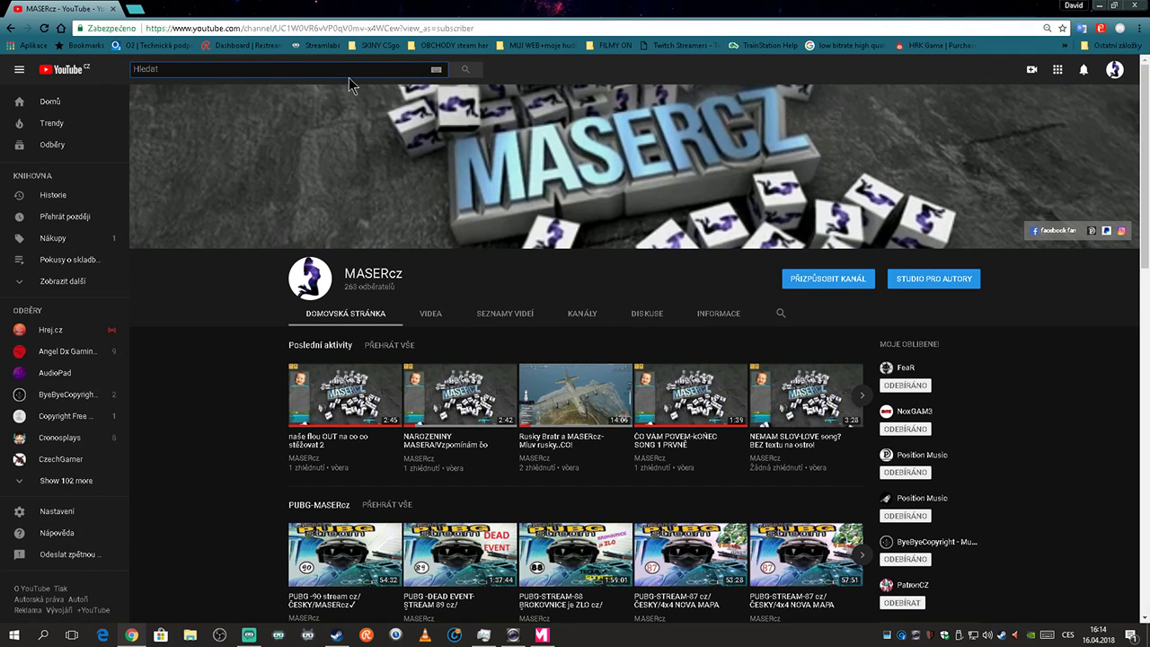
text(in)
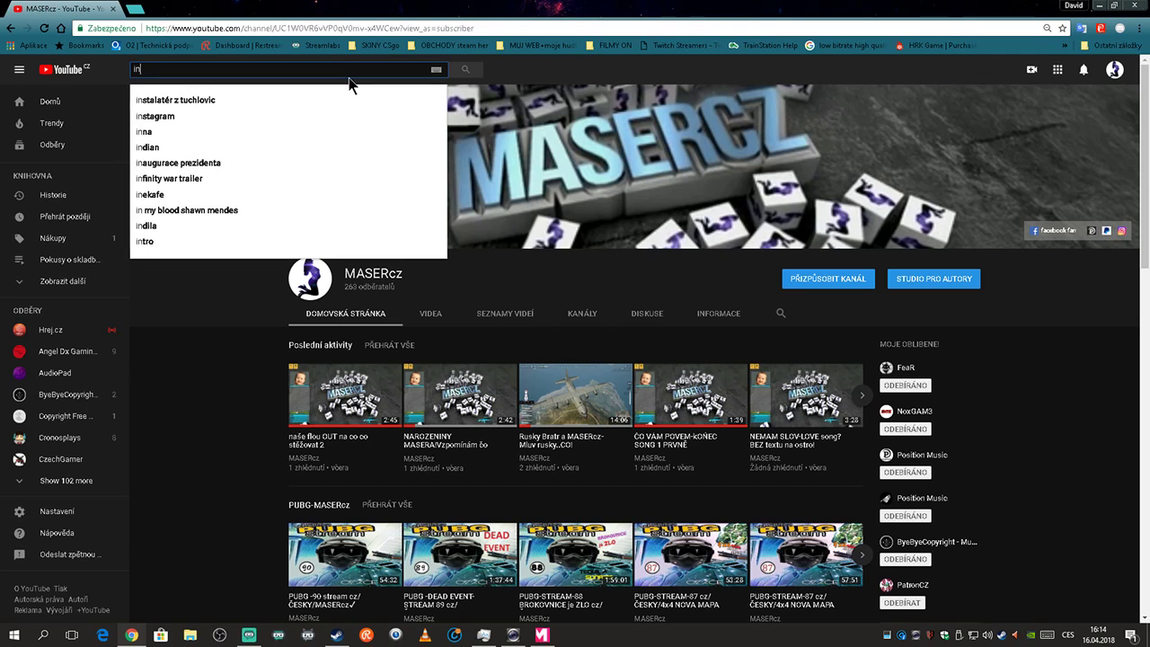
text(strume)
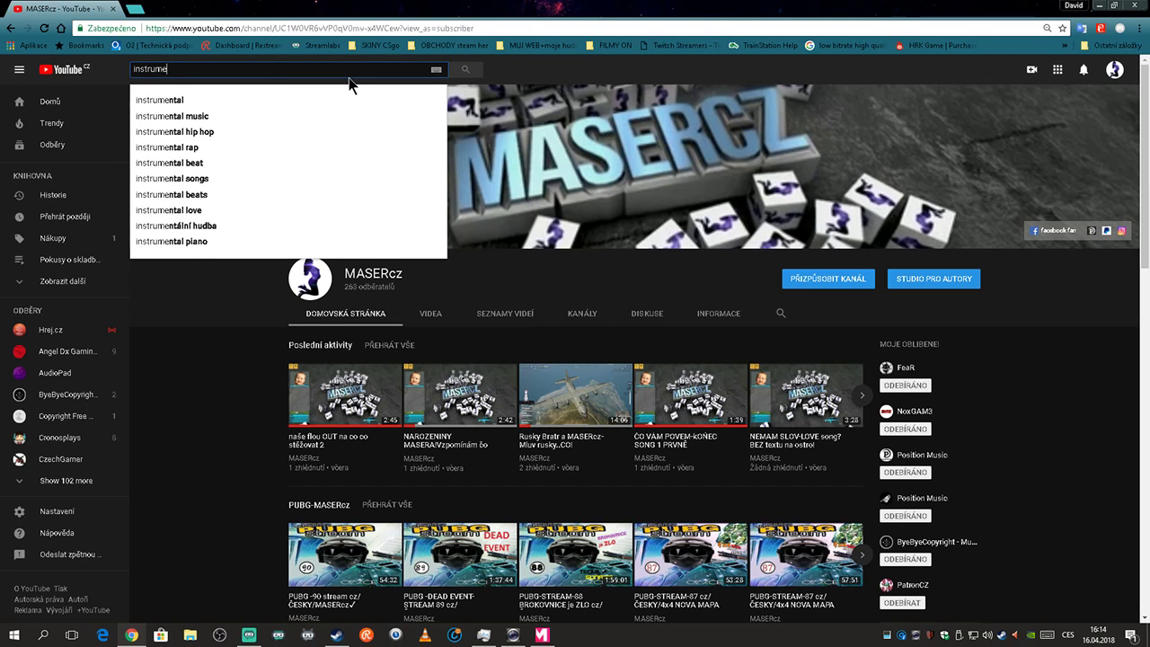
click(258, 164)
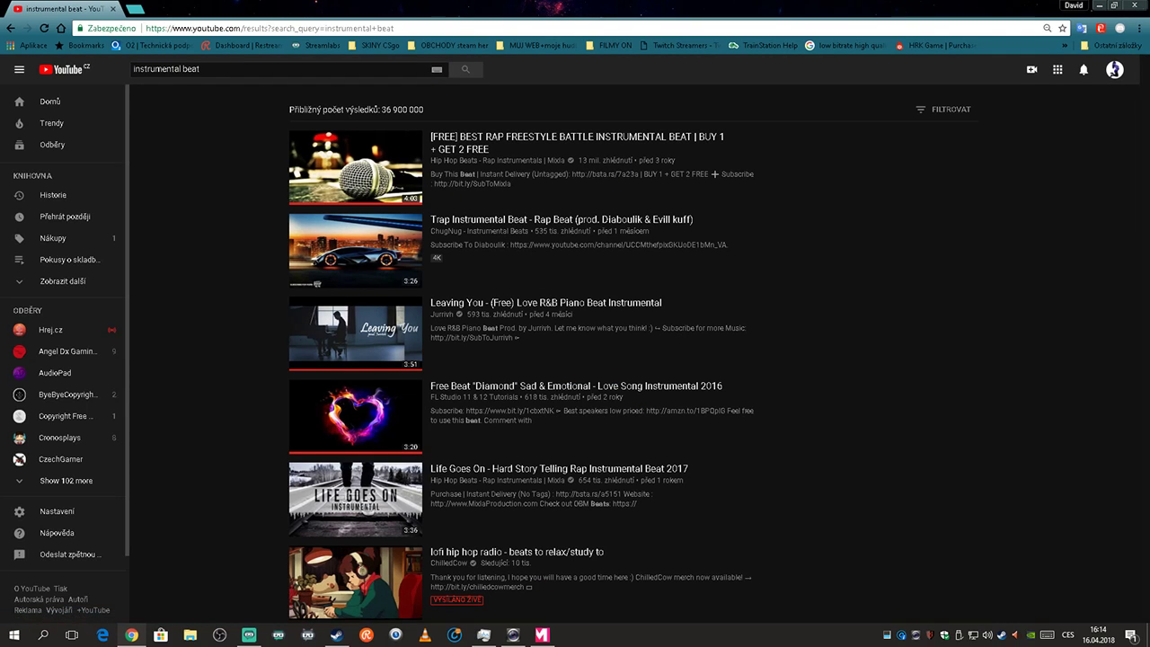
key(alt+Tab)
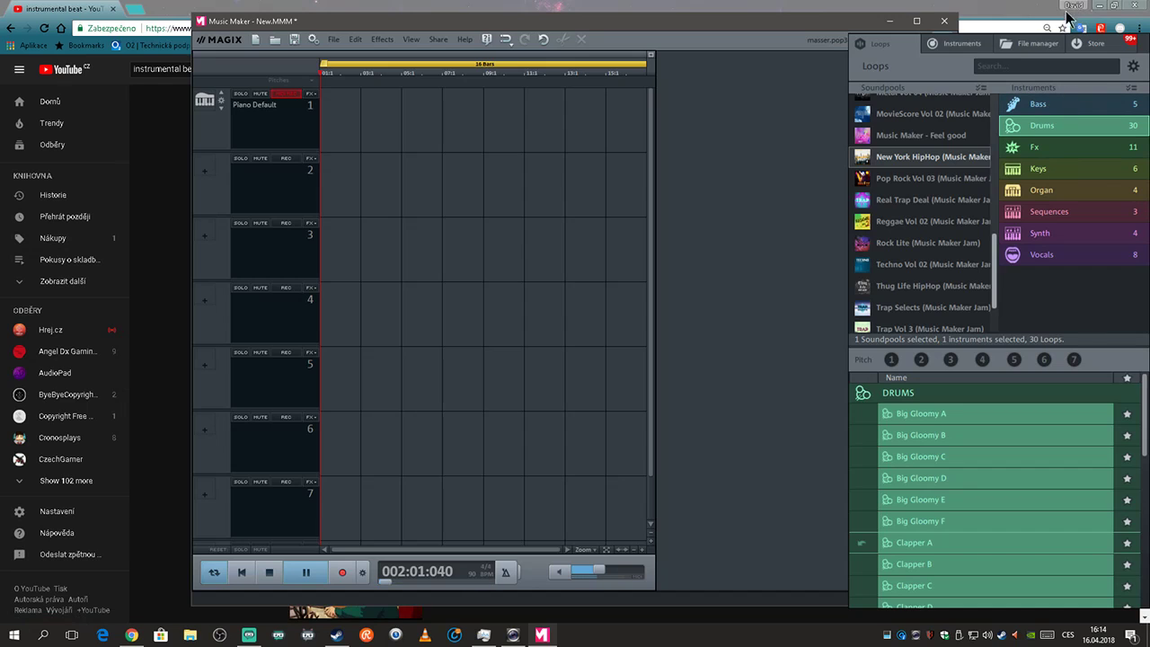
Stop playback and close Music Maker without saving the project New.MMM.
click(270, 574)
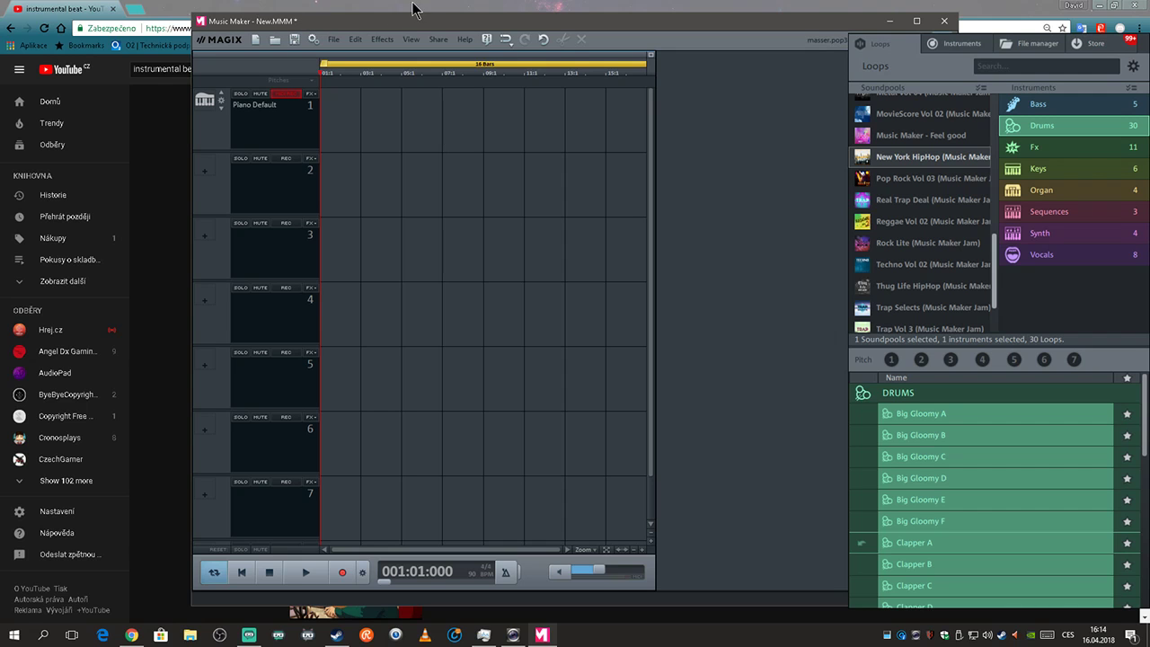
click(951, 24)
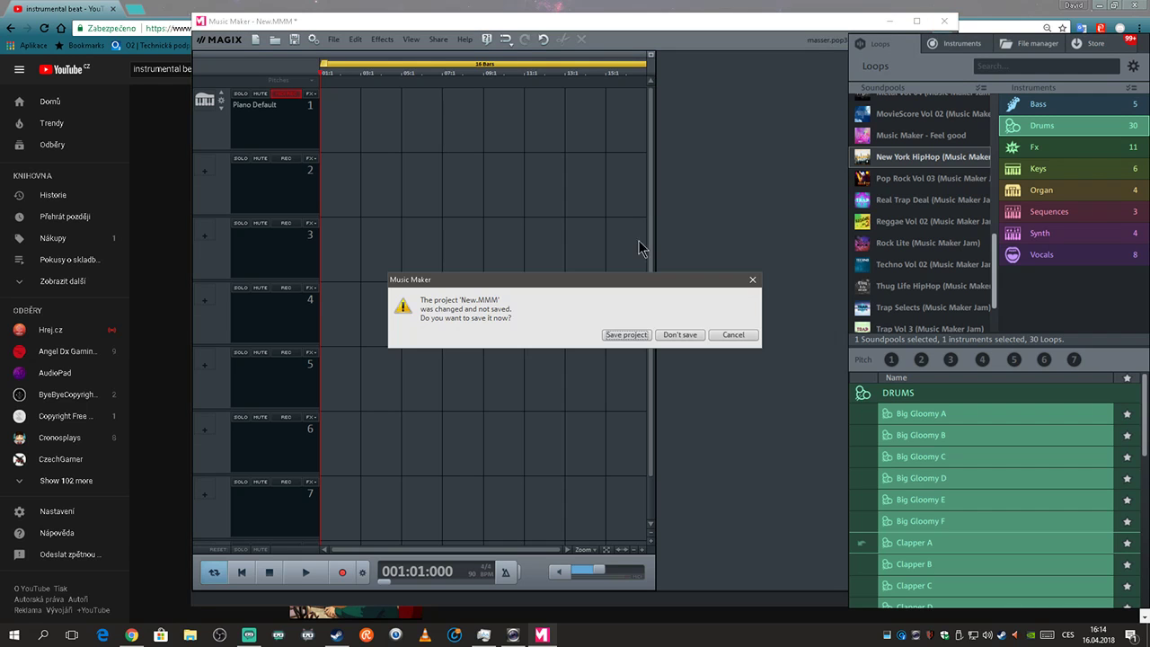
click(667, 336)
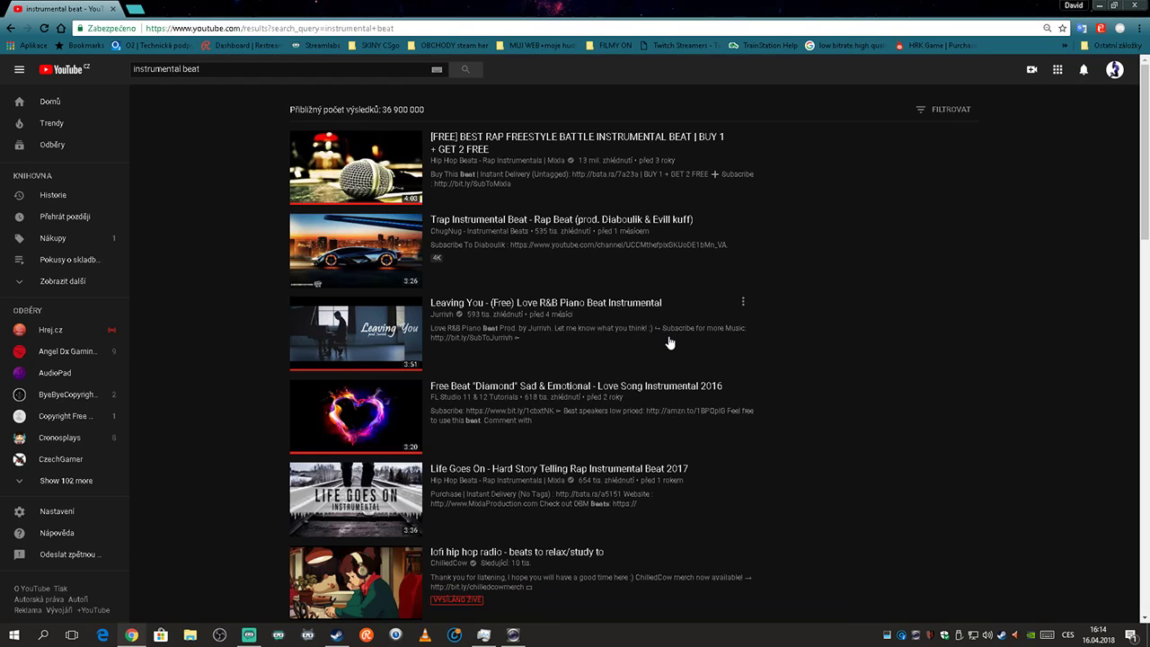
Open and mute the "BEST RAP FREESTYLE BATTLE INSTRUMENTAL BEAT" video, and switch to "Very Sad Emotional Hip Hop Instrumental" with the sound on.
click(481, 139)
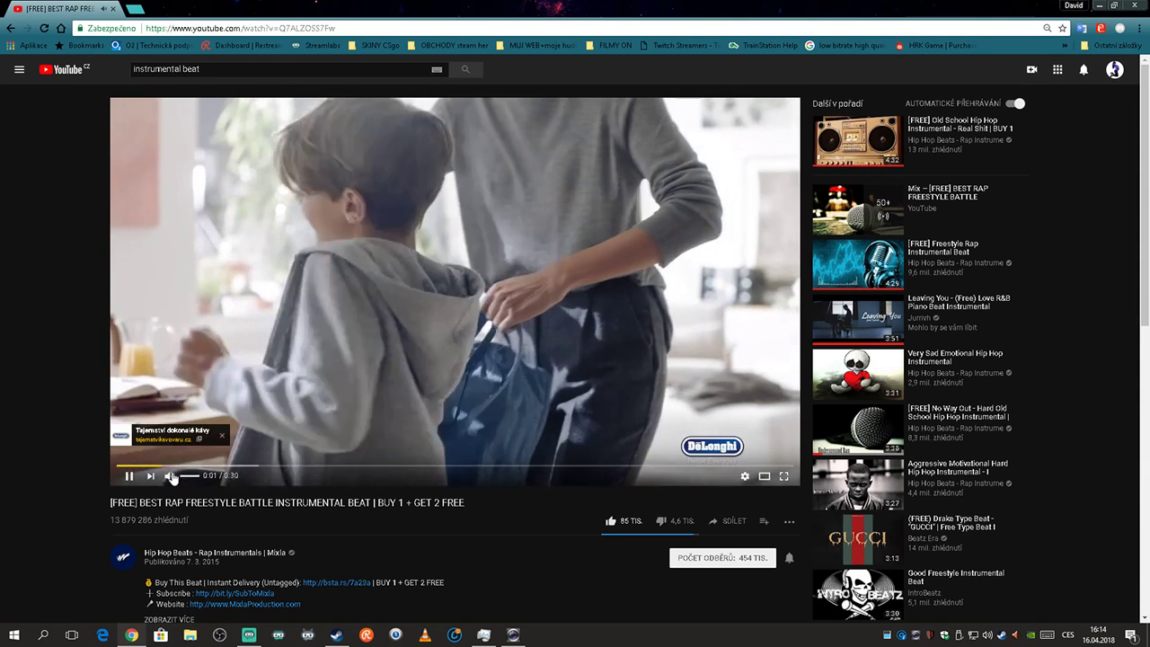
click(170, 477)
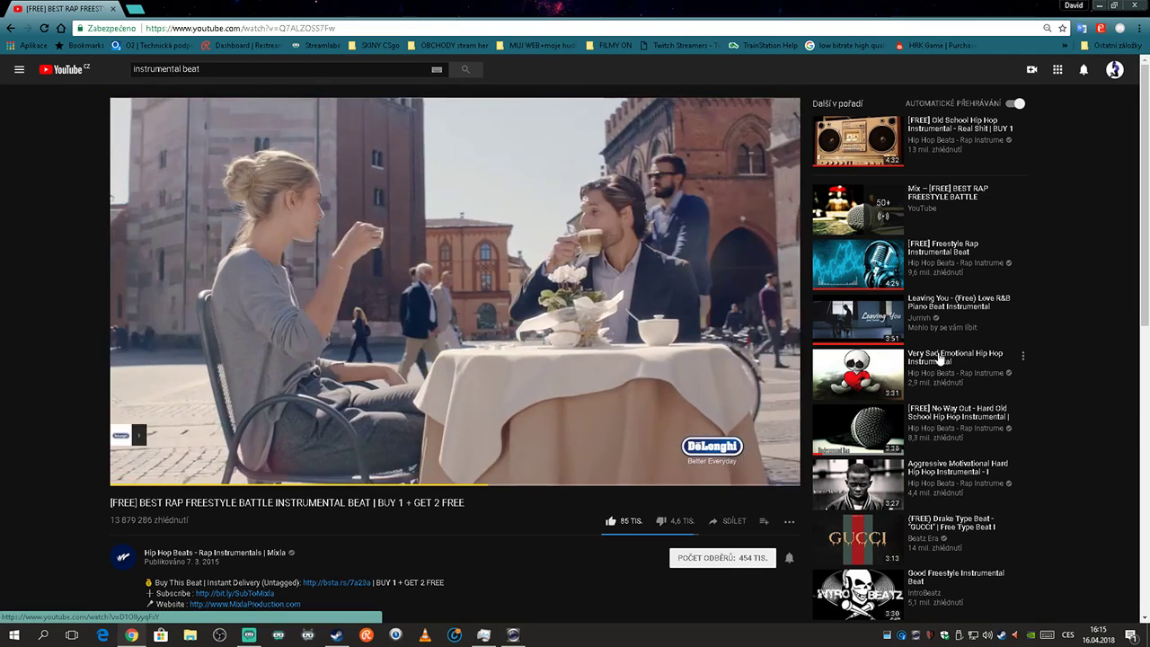
click(935, 373)
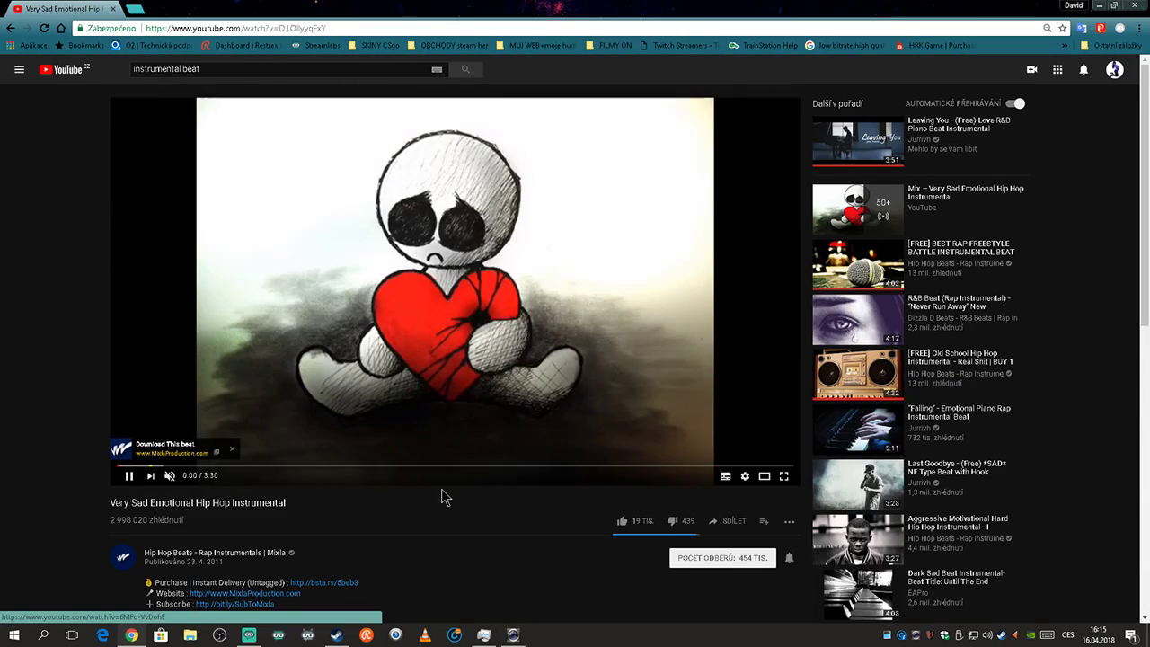
click(169, 477)
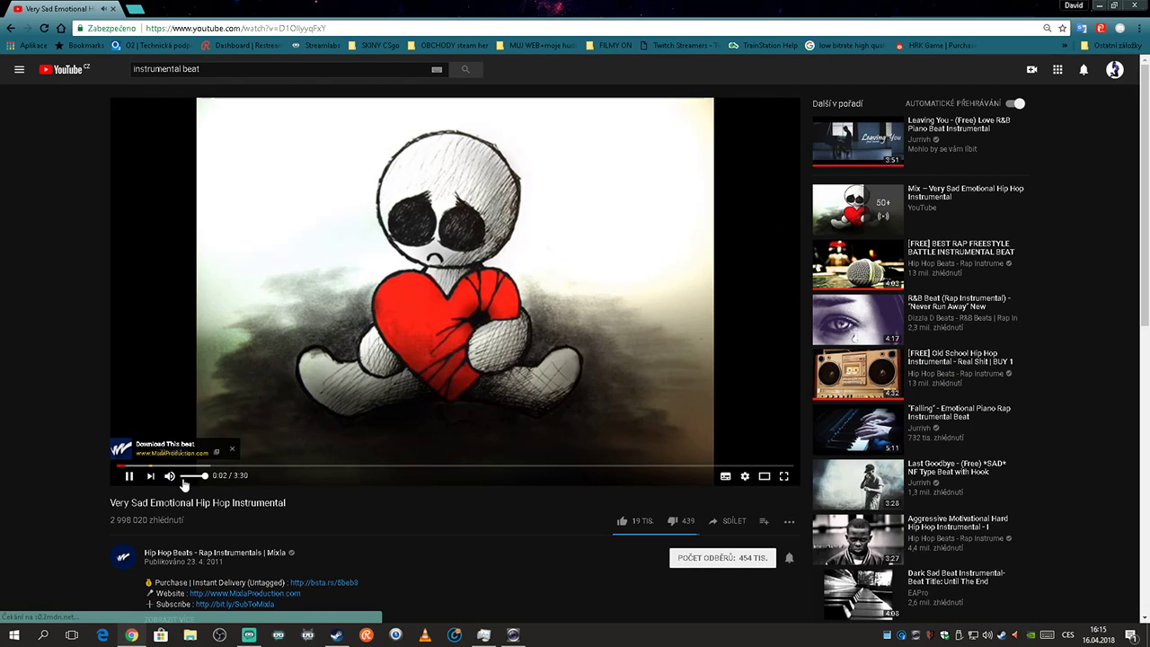